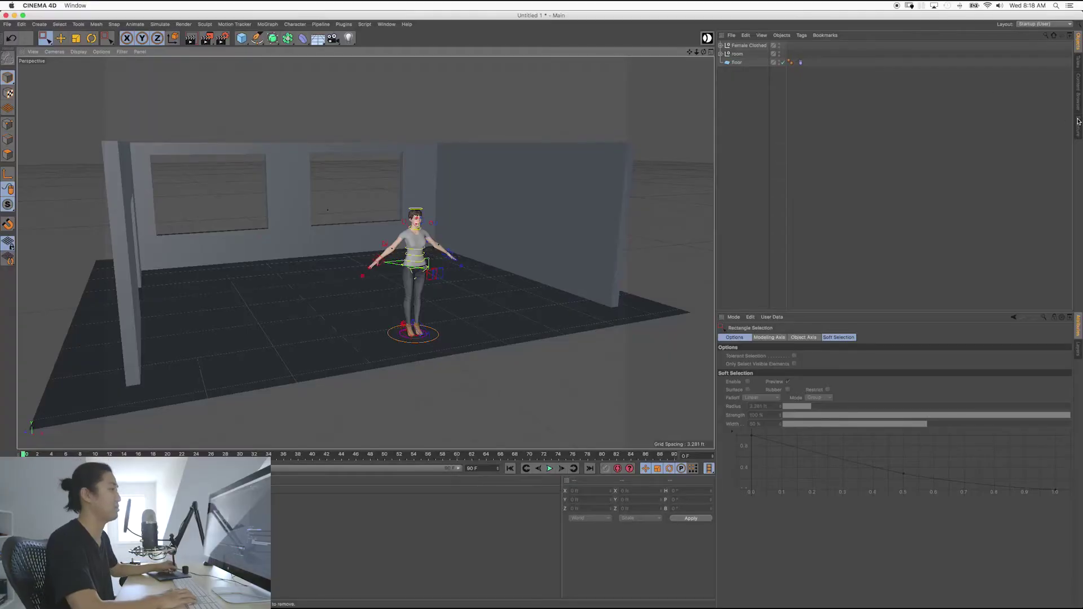
Step: Open the Content Browser in its own window, go to Presets > Visualize > 3D Objects > Bedroom and enlarge the thumbnails
{"action": "middle_click_drag", "start_coordinate": [504, 230], "coordinate": [474, 239], "text": "alt"}
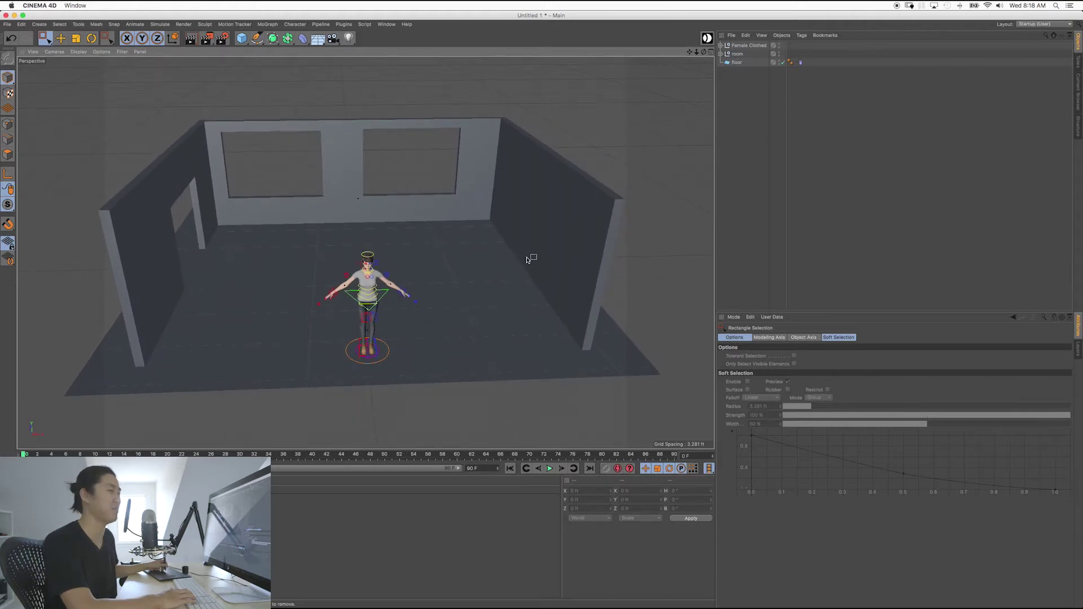
{"action": "left_click", "coordinate": [1078, 94]}
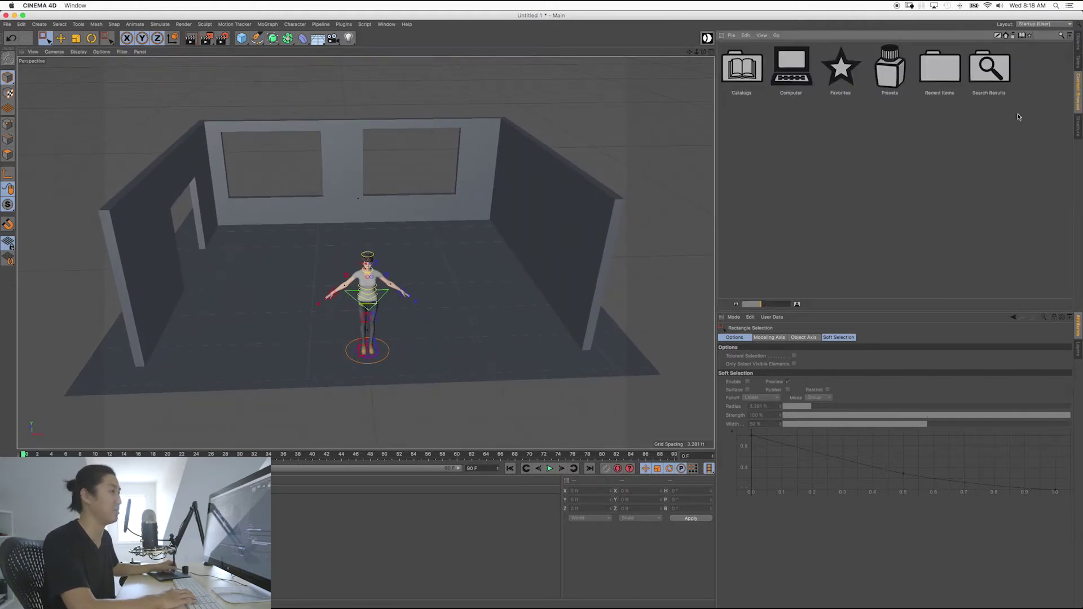
{"action": "left_click", "coordinate": [1068, 36]}
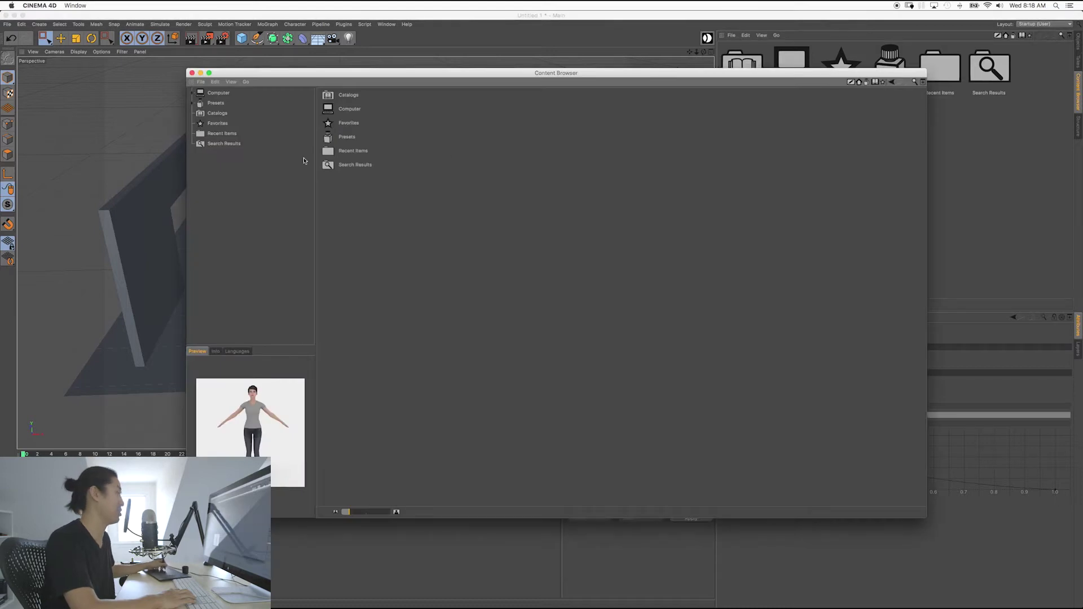
{"action": "left_click", "coordinate": [216, 104]}
{"action": "left_click", "coordinate": [193, 104]}
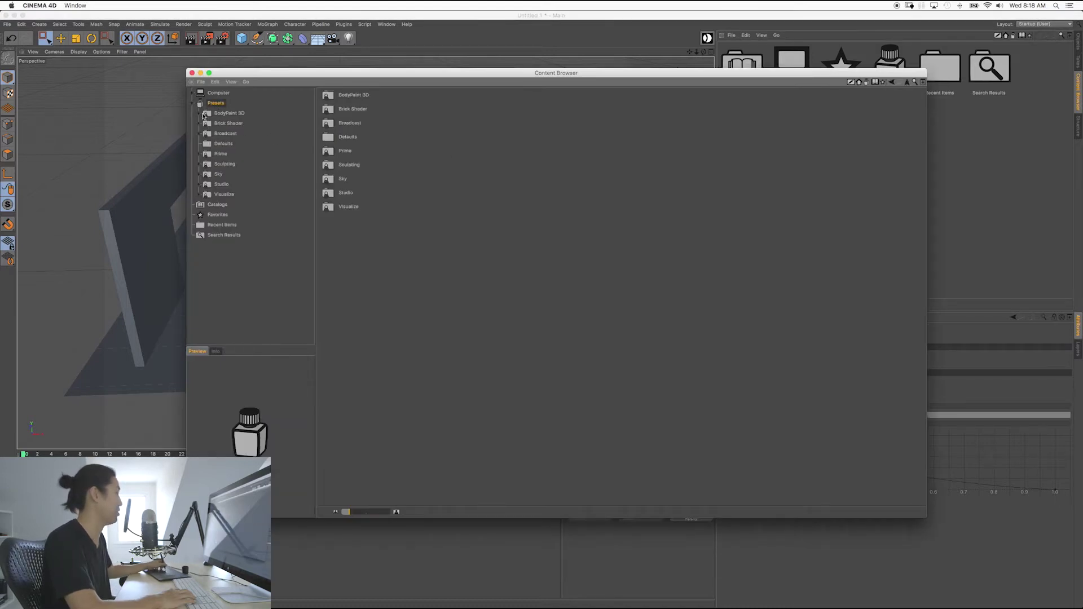
{"action": "left_click", "coordinate": [220, 196]}
{"action": "left_click", "coordinate": [201, 195]}
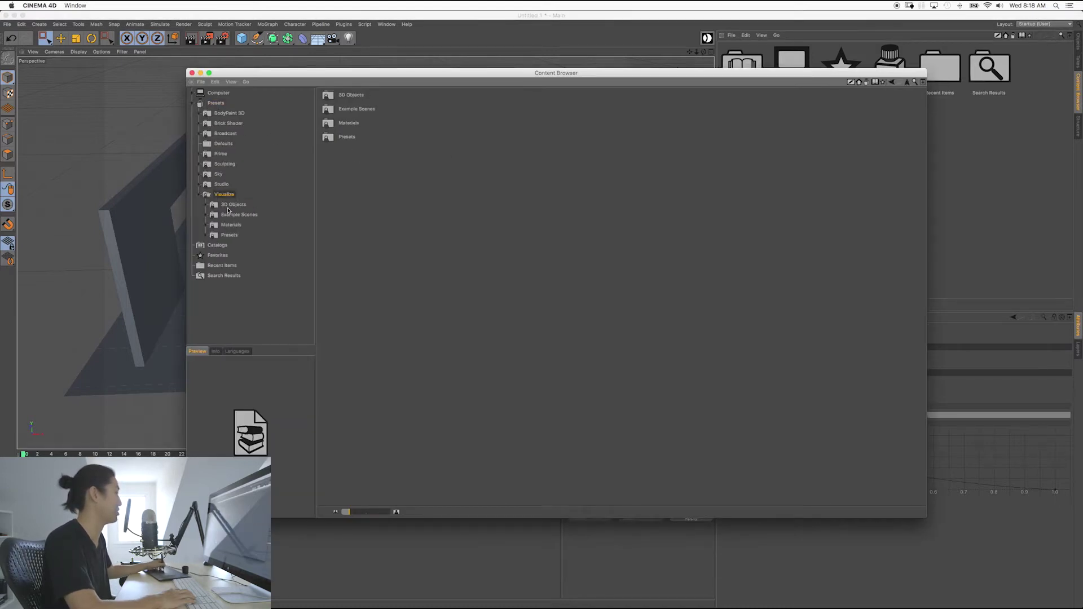
{"action": "left_click", "coordinate": [228, 207]}
{"action": "left_click", "coordinate": [207, 205]}
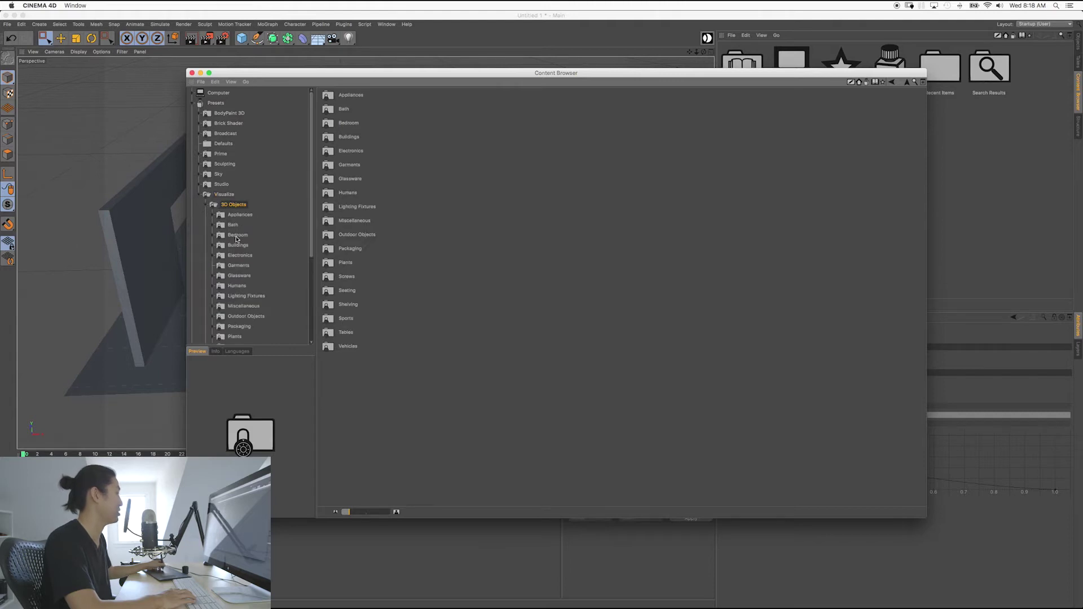
{"action": "double_click", "coordinate": [236, 236]}
{"action": "left_click", "coordinate": [213, 236]}
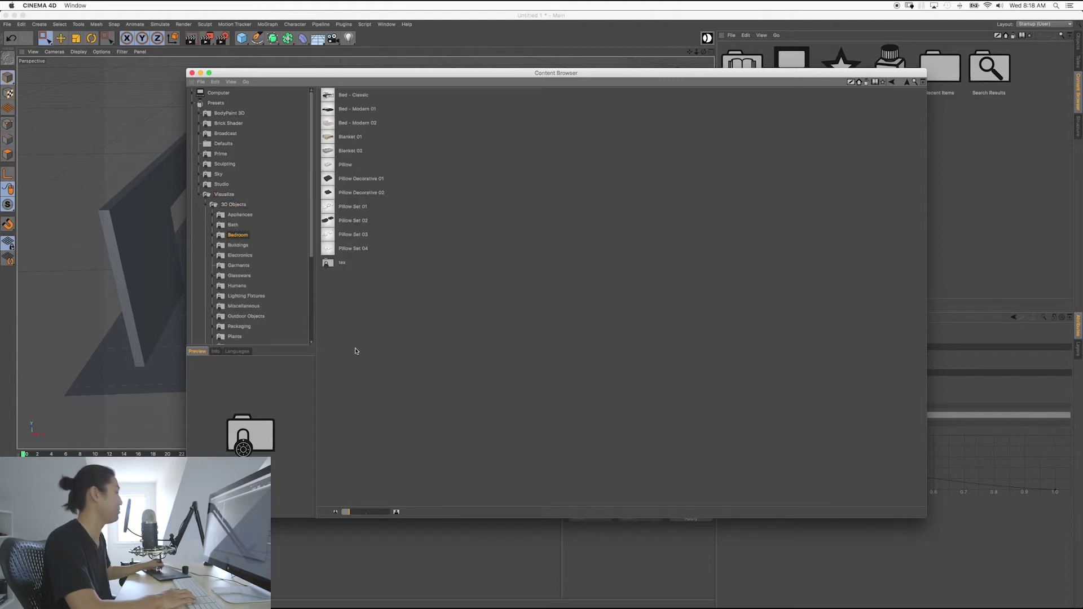
{"action": "left_click_drag", "start_coordinate": [346, 512], "coordinate": [387, 513]}
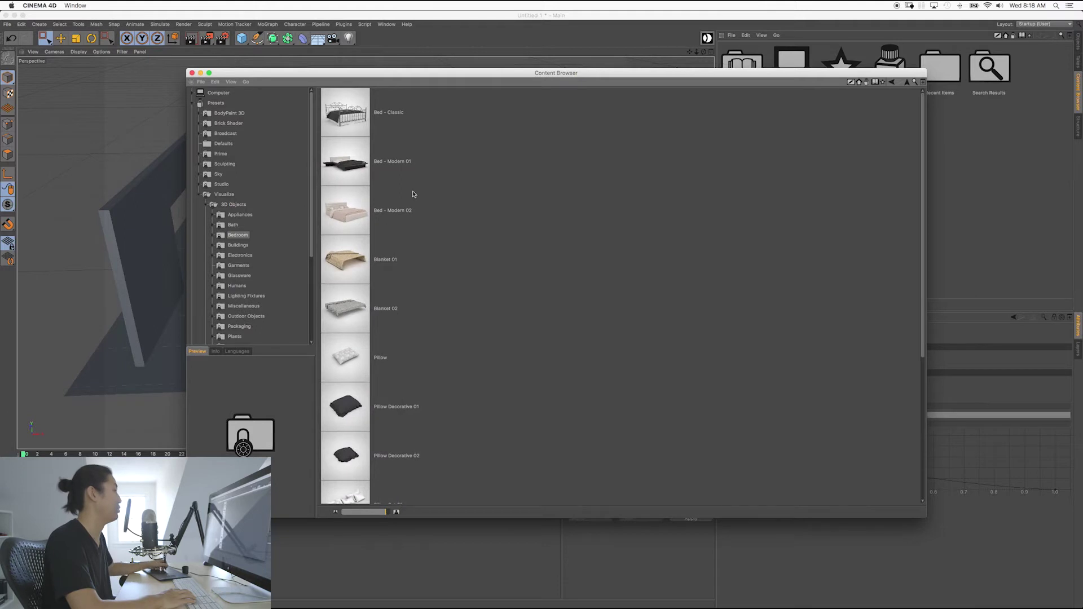
Step: Load the Bed - Modern 02 model into the scene and minimize the Content Browser
{"action": "left_click", "coordinate": [345, 173]}
{"action": "left_click", "coordinate": [353, 211]}
{"action": "left_click", "coordinate": [355, 174]}
{"action": "left_click", "coordinate": [352, 211]}
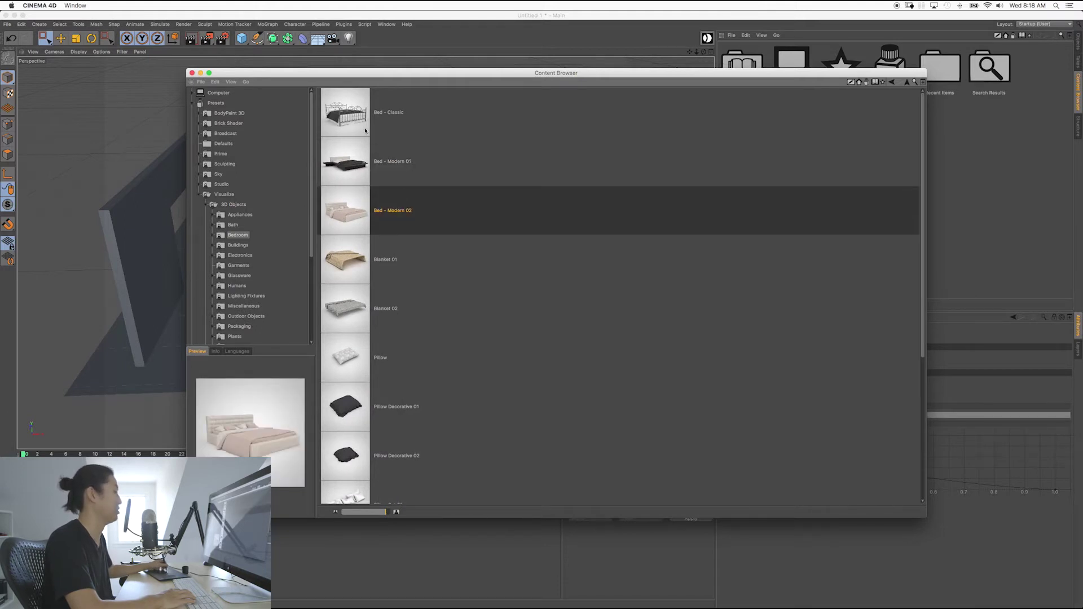
{"action": "left_click_drag", "start_coordinate": [373, 74], "coordinate": [492, 101]}
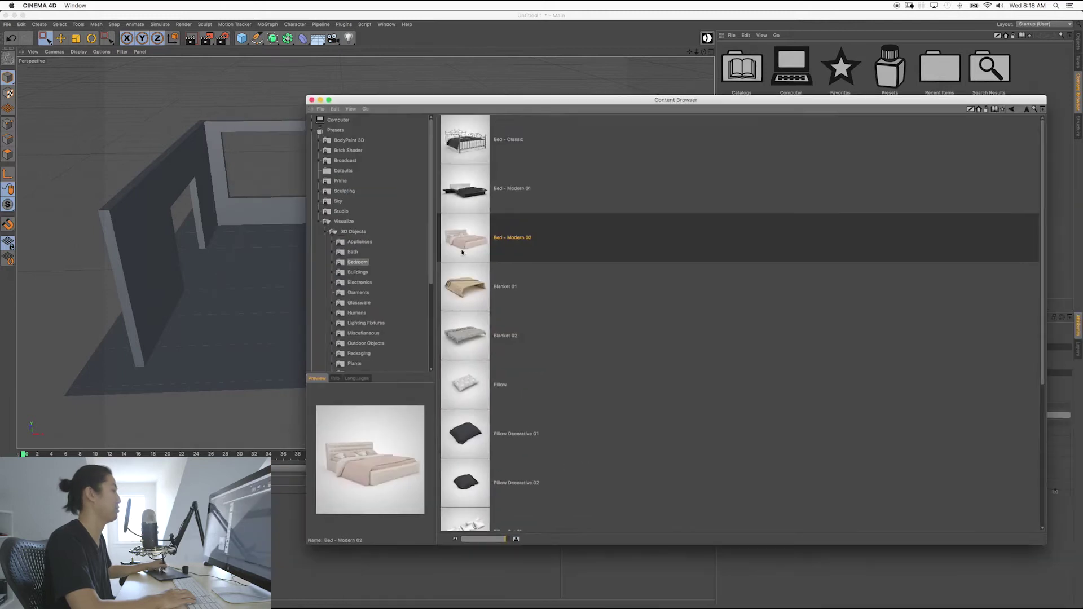
{"action": "left_click_drag", "start_coordinate": [400, 100], "coordinate": [427, 125]}
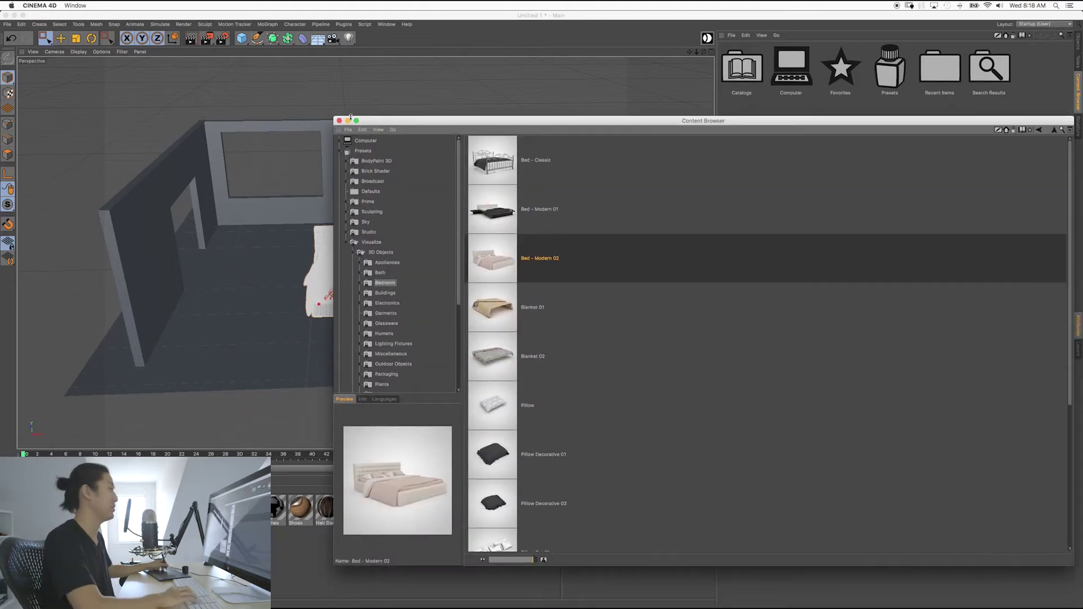
{"action": "left_click_drag", "start_coordinate": [346, 125], "coordinate": [198, 116]}
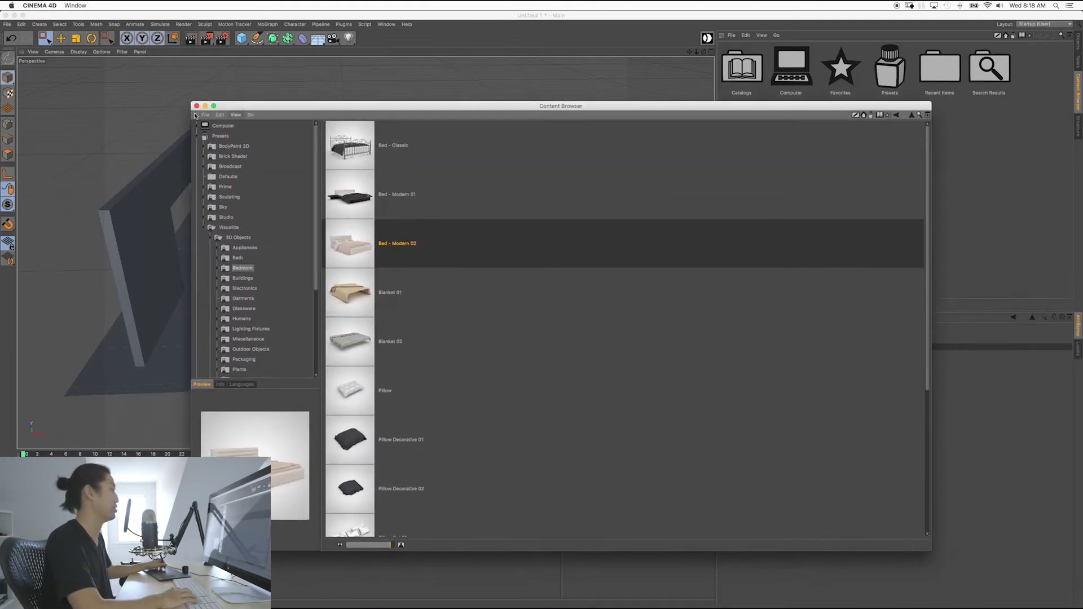
{"action": "left_click", "coordinate": [206, 106]}
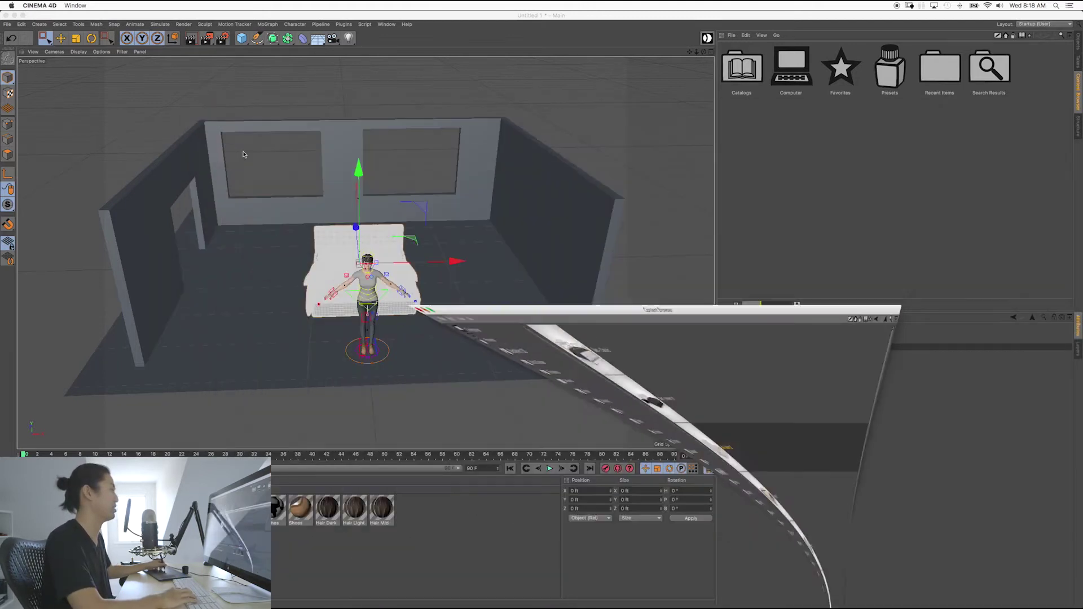
Step: In the top view, rotate the bed to a -90° heading and move it against the right wall, about X 11.6 ft, Z -1.25 ft
{"action": "middle_click", "coordinate": [385, 269]}
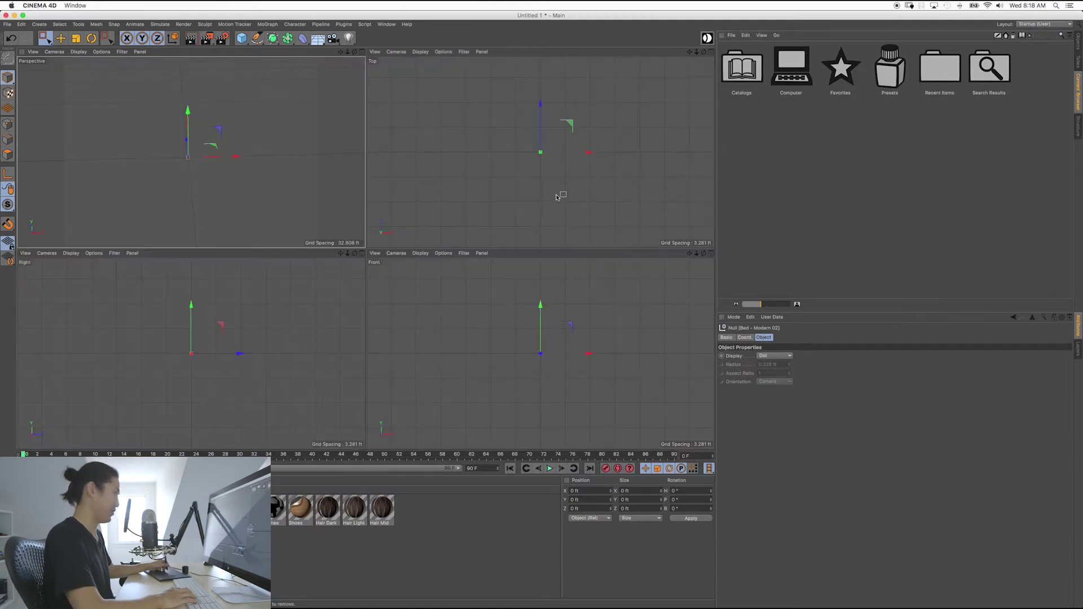
{"action": "left_click", "coordinate": [362, 52]}
{"action": "left_click", "coordinate": [711, 53]}
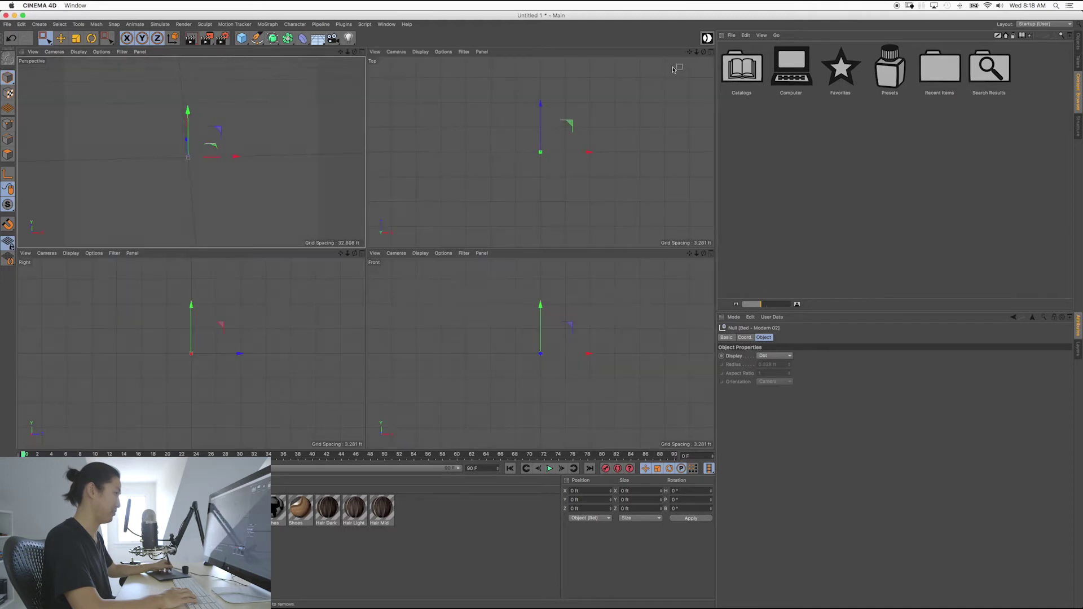
{"action": "left_click", "coordinate": [711, 53]}
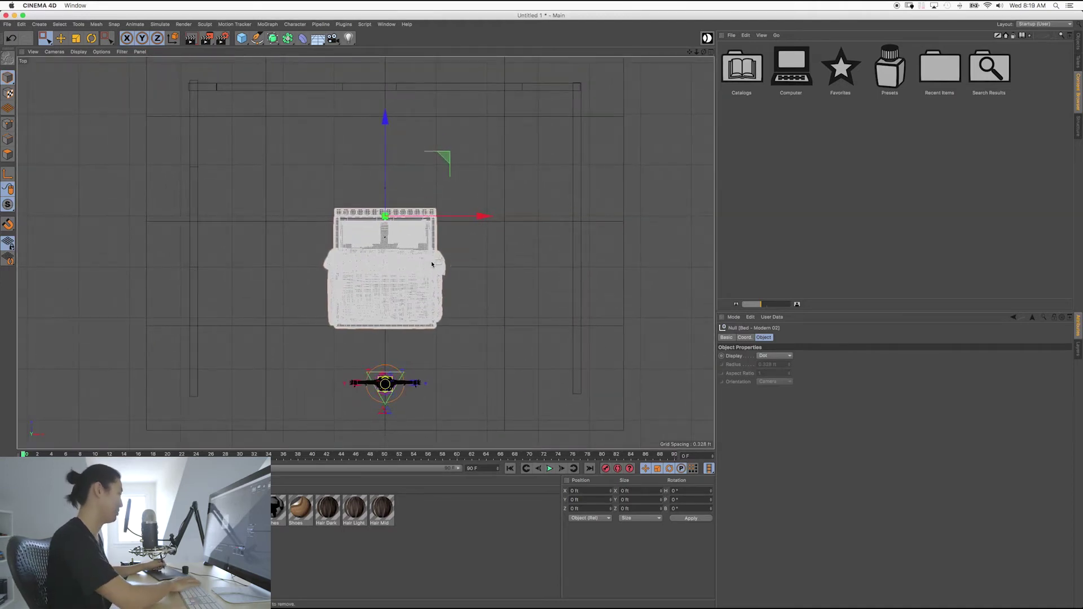
{"action": "key", "text": "r"}
{"action": "left_click_drag", "start_coordinate": [436, 187], "coordinate": [415, 269]}
{"action": "key", "text": "e"}
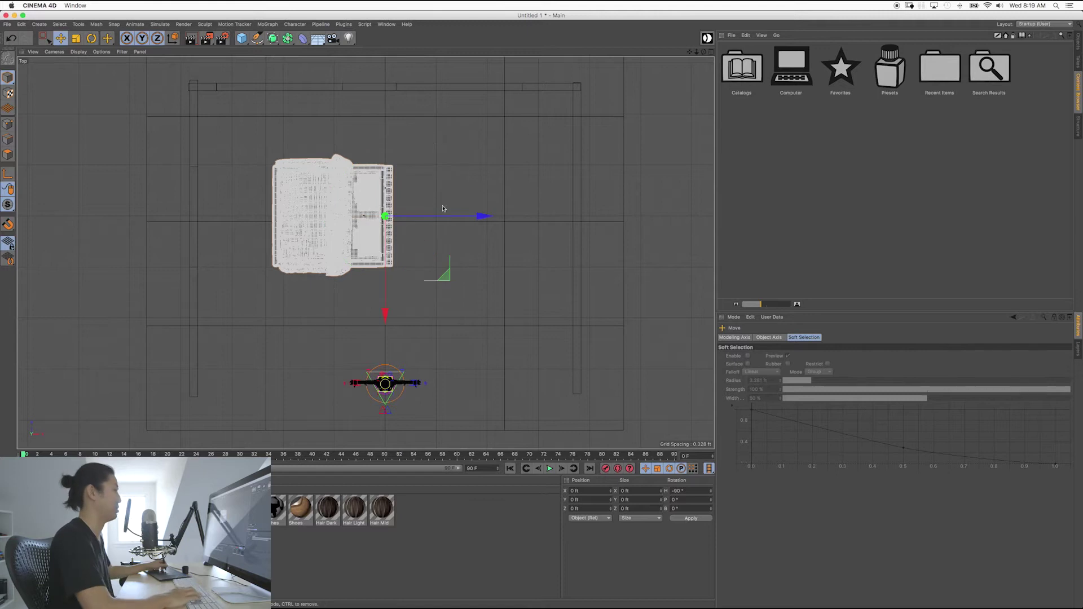
{"action": "left_click_drag", "start_coordinate": [455, 277], "coordinate": [626, 303]}
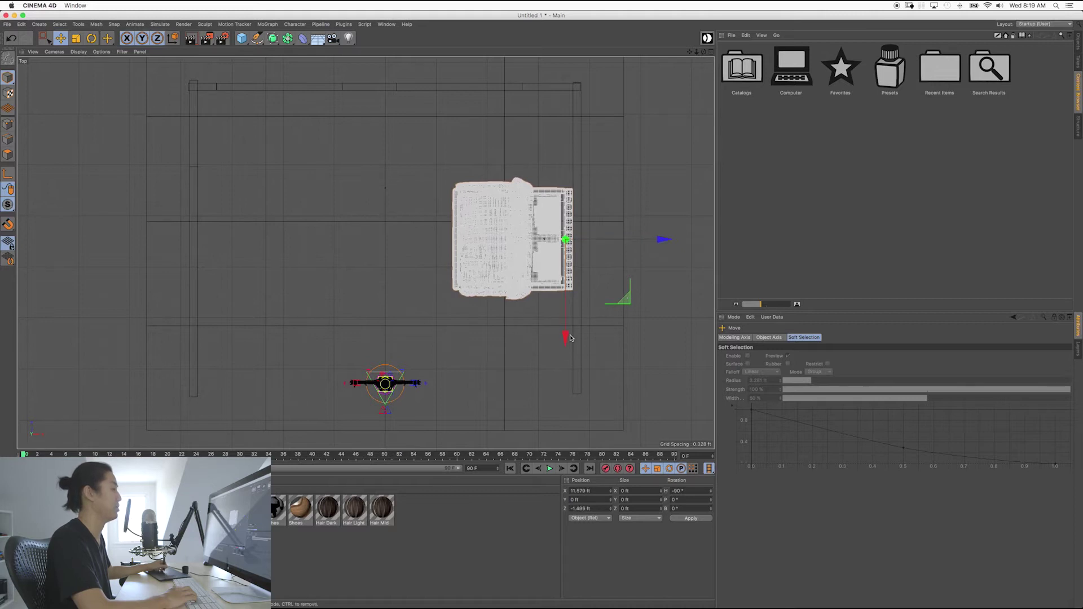
{"action": "left_click_drag", "start_coordinate": [568, 336], "coordinate": [510, 323]}
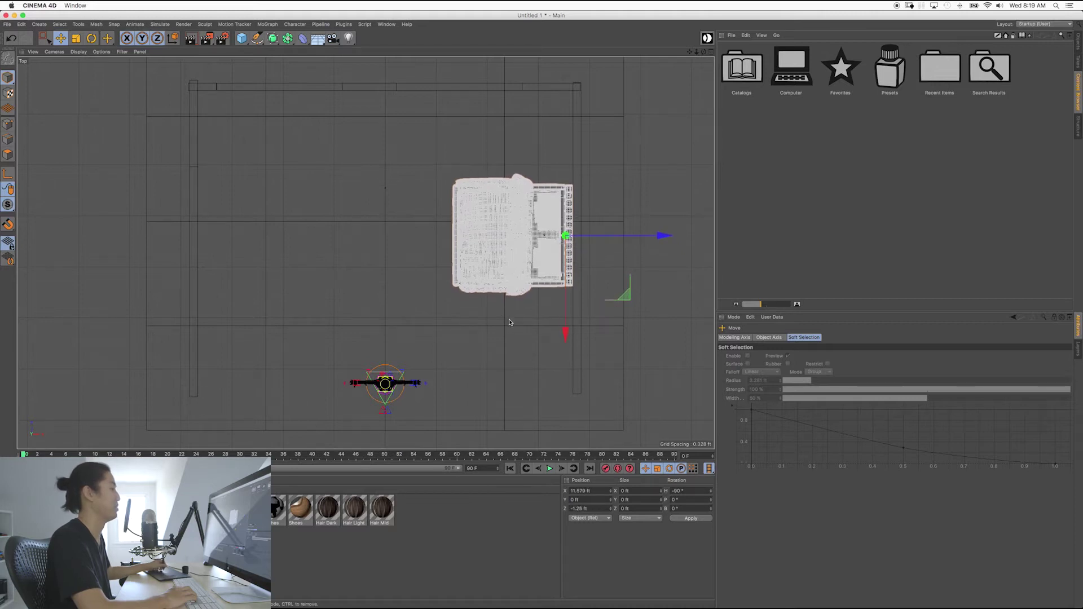
Step: Move the Female Clothed figure beside the bed, to about X 6.2 ft, Z -5.5 ft, and deselect it
{"action": "left_click", "coordinate": [1078, 43]}
{"action": "left_click", "coordinate": [744, 54]}
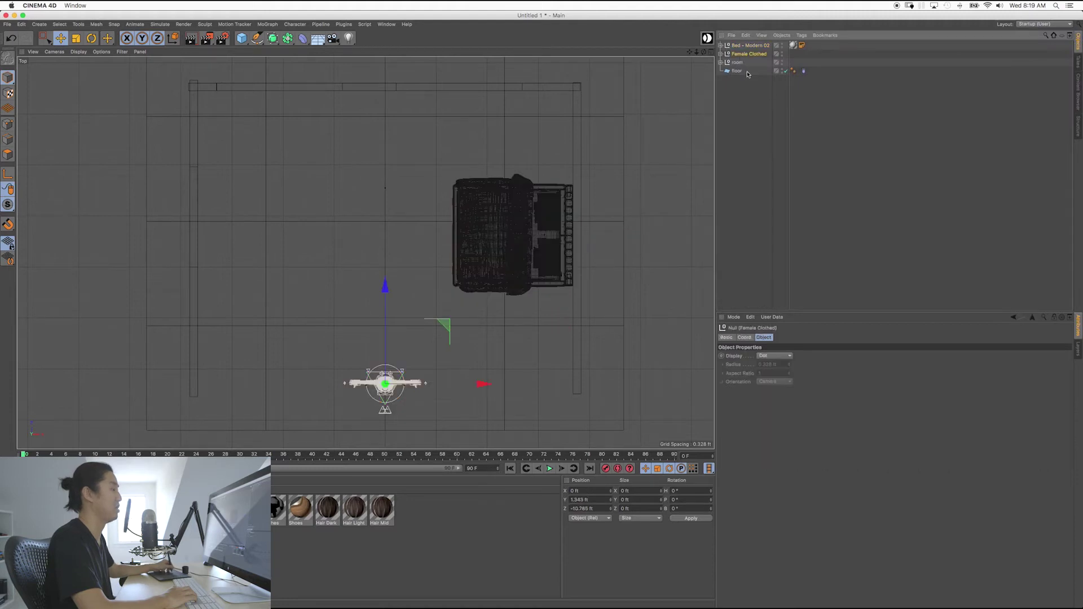
{"action": "left_click_drag", "start_coordinate": [473, 312], "coordinate": [542, 246]}
{"action": "middle_click", "coordinate": [493, 282]}
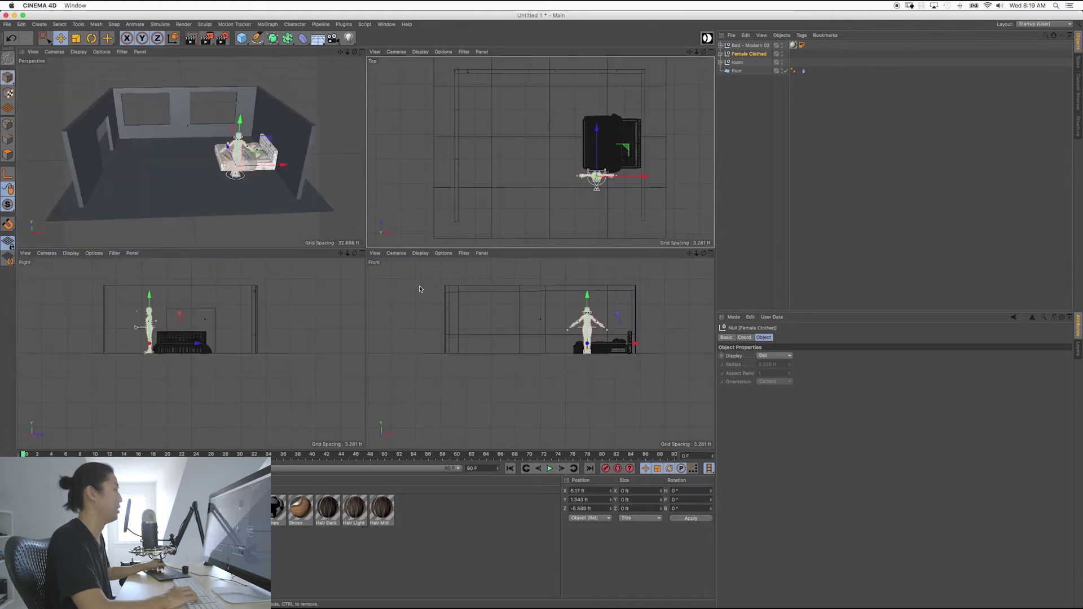
{"action": "left_click", "coordinate": [357, 198]}
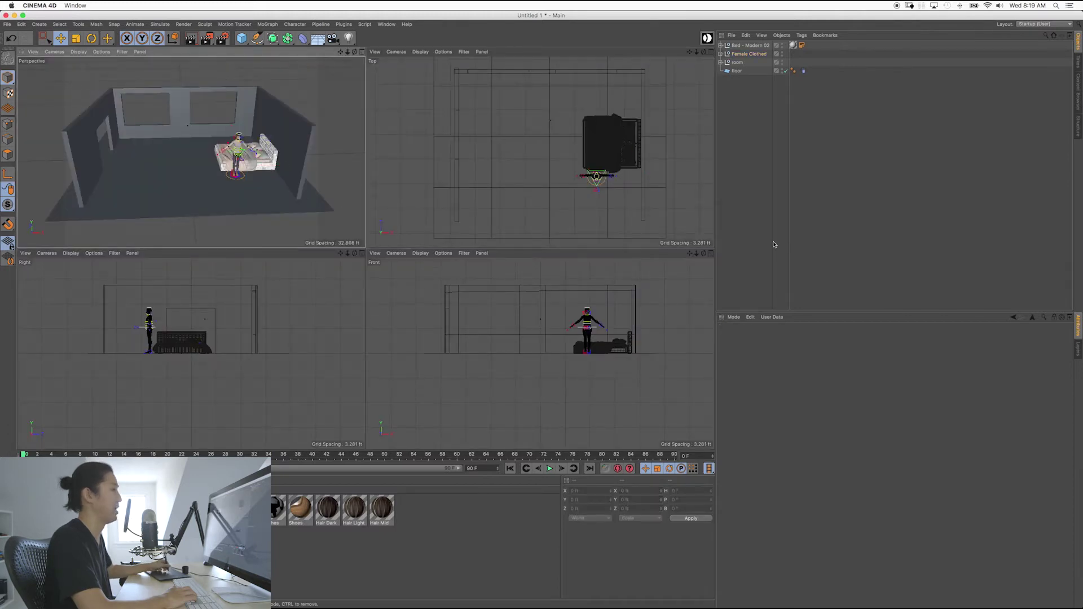
Step: Restore the Content Browser window and browse the models in the Lighting Fixtures folder
{"action": "mouse_move", "coordinate": [821, 589]}
{"action": "left_click", "coordinate": [837, 592]}
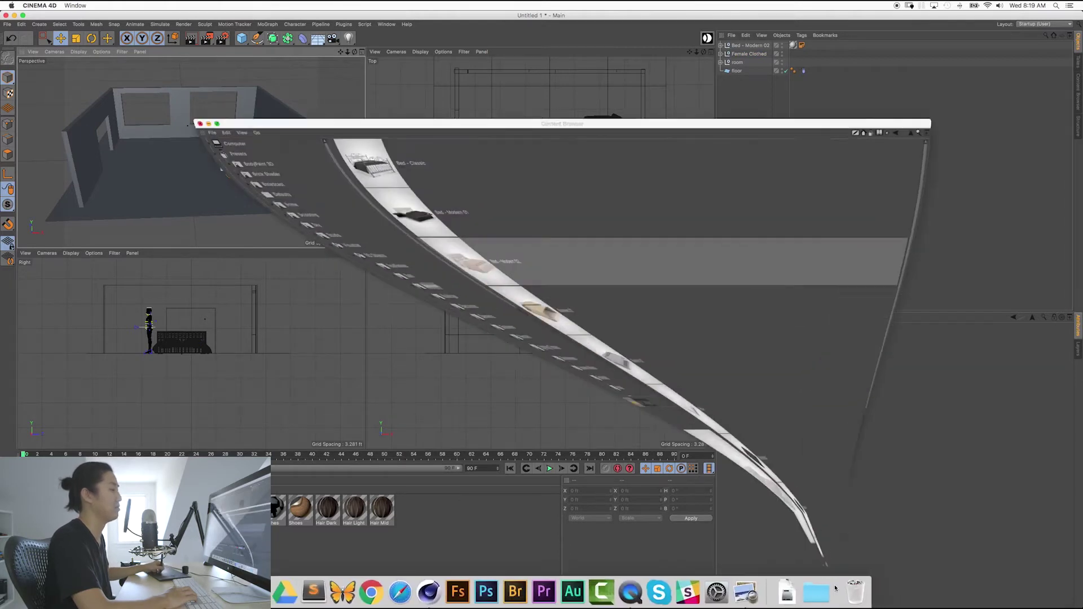
{"action": "scroll", "coordinate": [268, 256], "scroll_direction": "down", "scroll_amount": 5}
{"action": "left_click", "coordinate": [266, 251]}
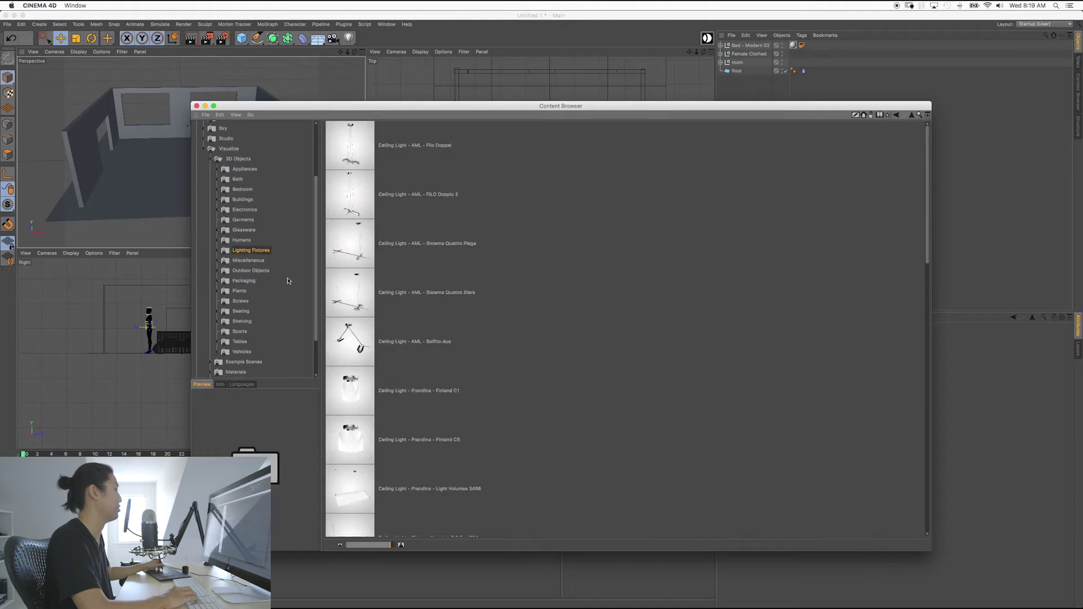
{"action": "left_click", "coordinate": [217, 251]}
{"action": "left_click", "coordinate": [218, 251]}
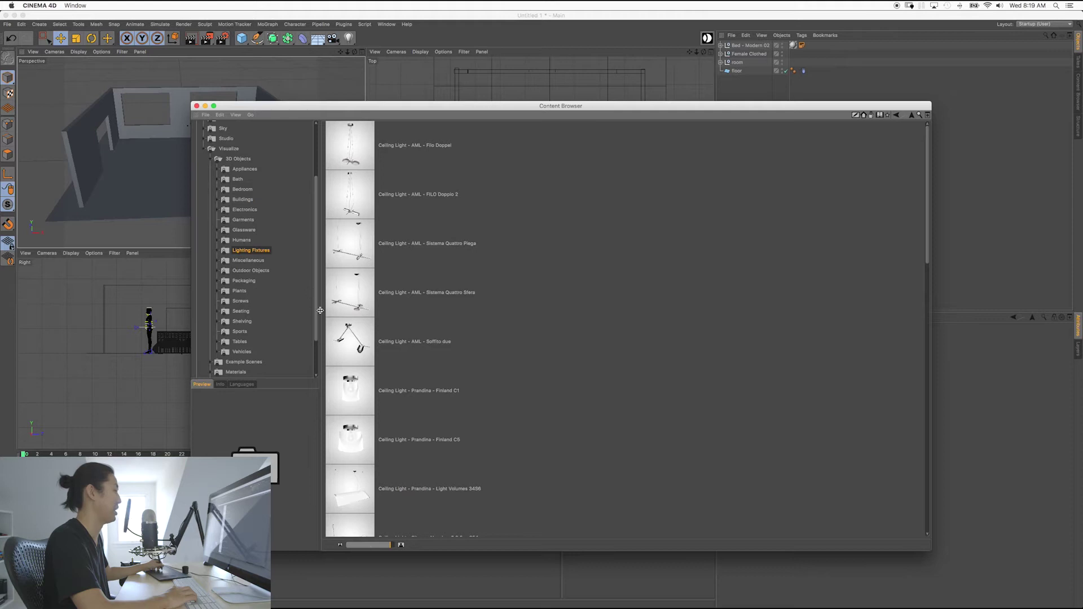
Step: Load the Regal_2 dresser into the scene from the Living Room & Bedroom folder under Shelving
{"action": "scroll", "coordinate": [265, 254], "scroll_direction": "down", "scroll_amount": 2}
{"action": "left_click", "coordinate": [241, 301]}
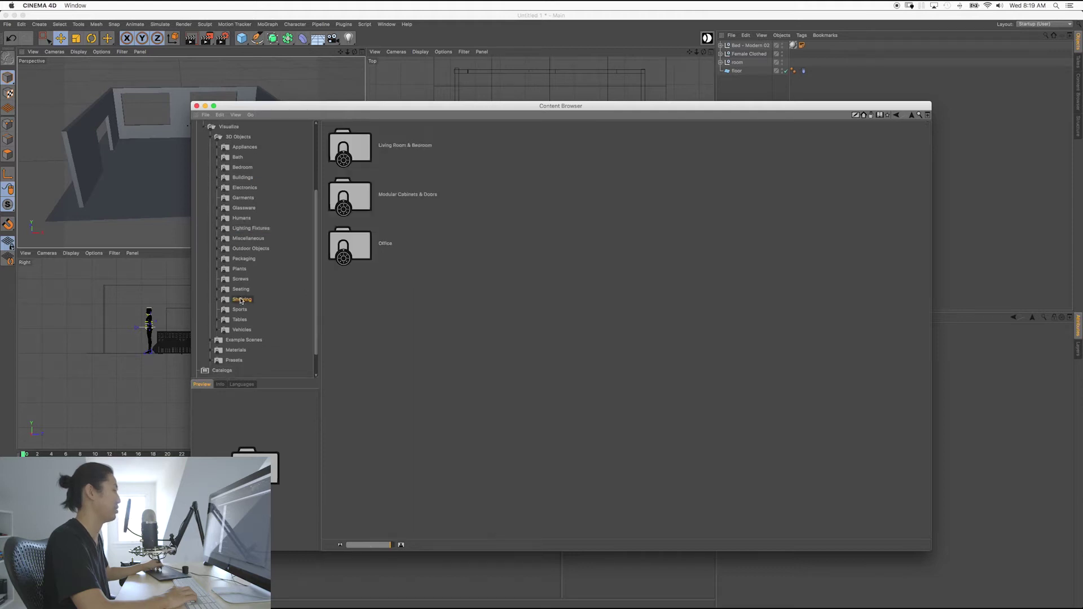
{"action": "left_click", "coordinate": [218, 300]}
{"action": "left_click", "coordinate": [247, 312]}
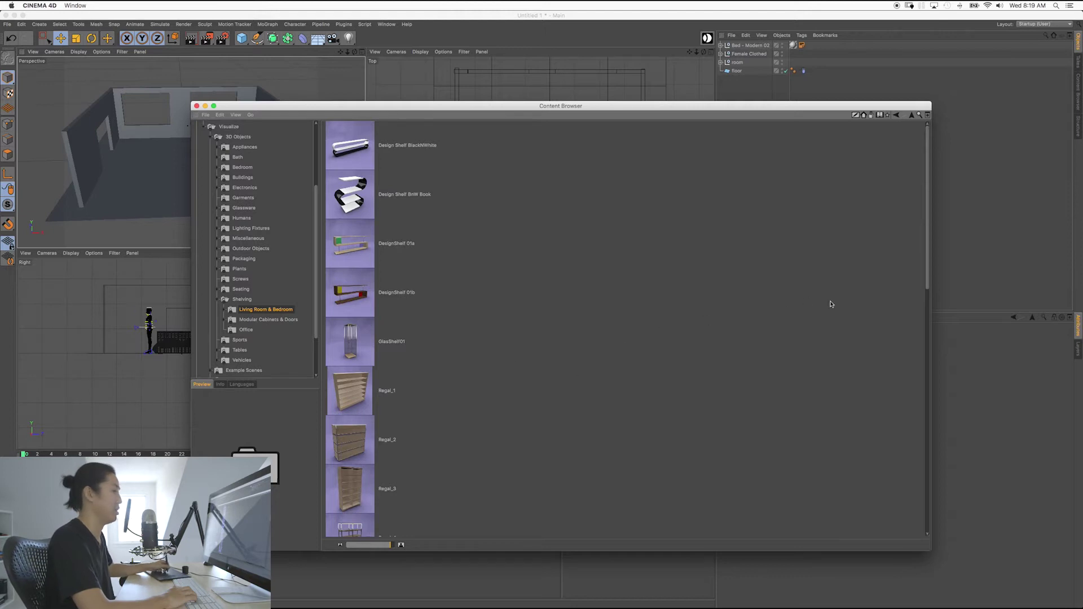
{"action": "left_click_drag", "start_coordinate": [925, 284], "coordinate": [923, 365]}
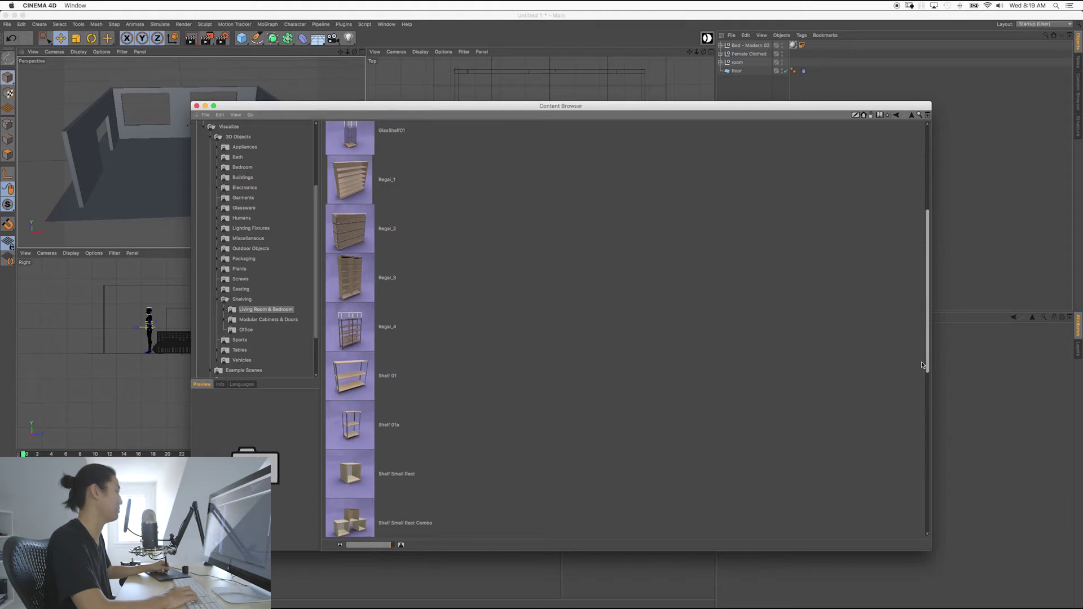
{"action": "left_click_drag", "start_coordinate": [923, 366], "coordinate": [923, 365]}
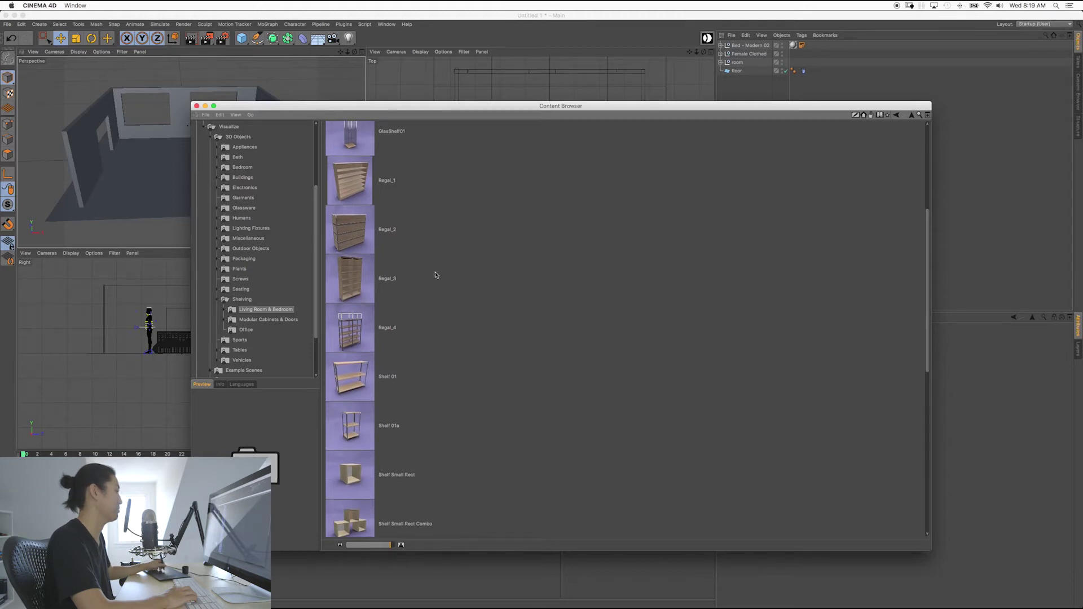
{"action": "double_click", "coordinate": [370, 227]}
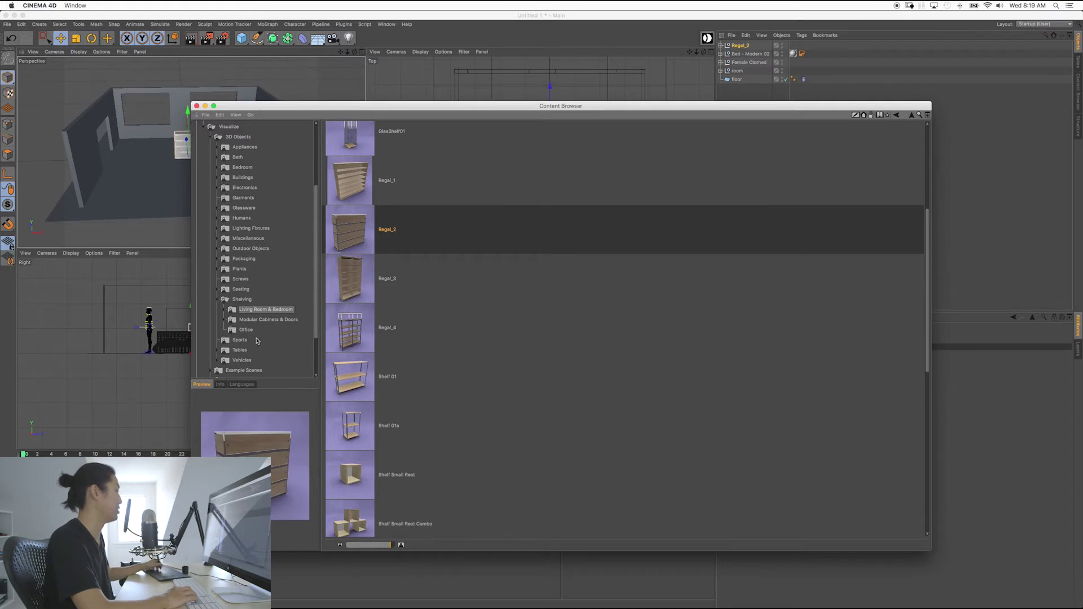
Step: Load the Nachtschrank_1 nightstand from the Bedroom Tables folder under Tables and close the Content Browser
{"action": "left_click", "coordinate": [217, 352]}
{"action": "left_click", "coordinate": [247, 359]}
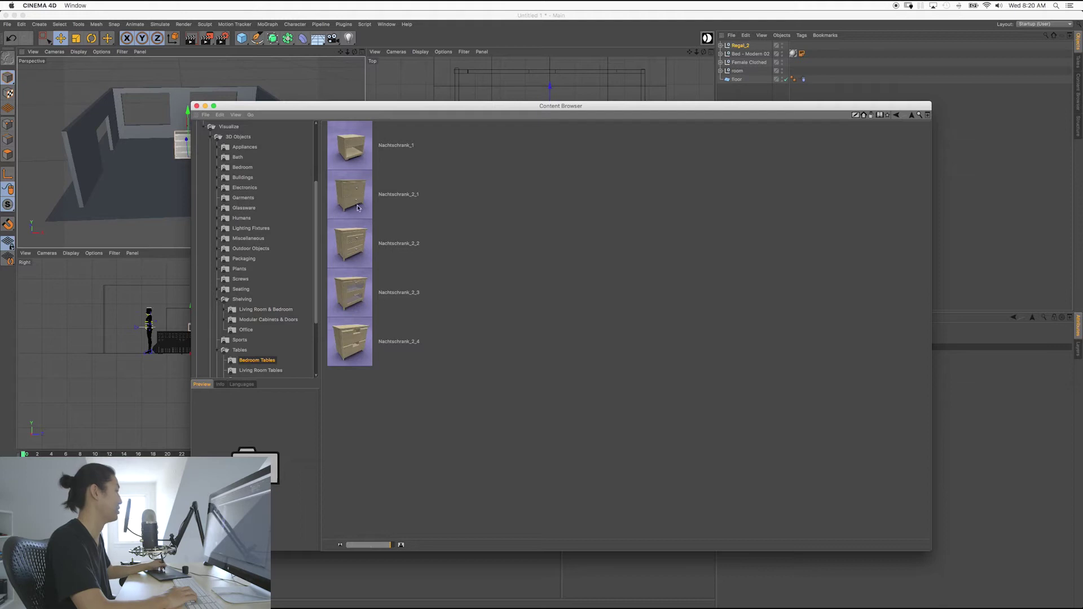
{"action": "double_click", "coordinate": [354, 157]}
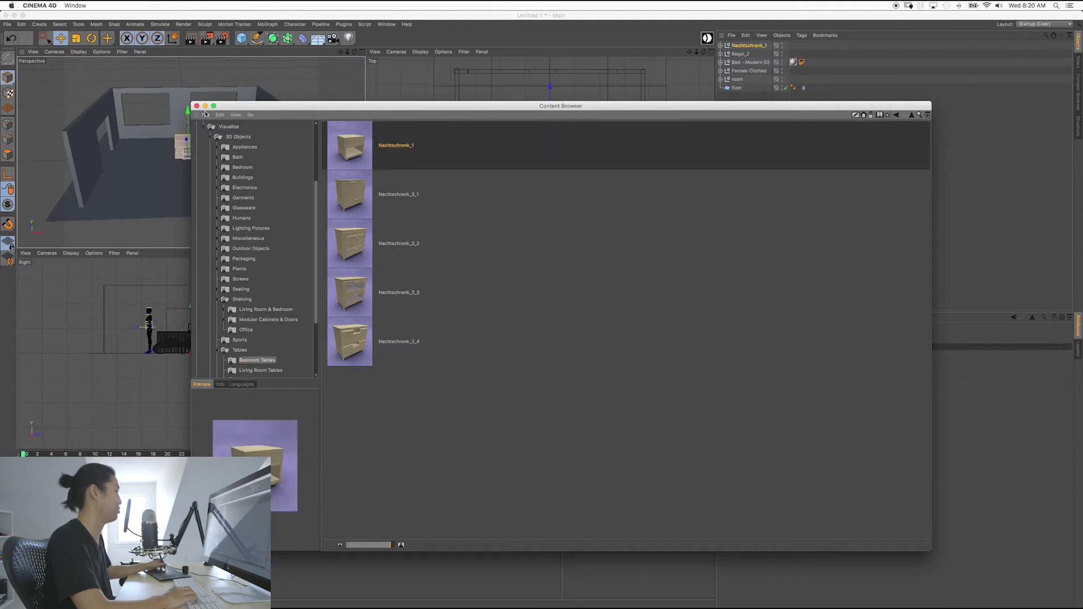
{"action": "left_click", "coordinate": [196, 106]}
Step: Move the nightstand next to the bed's headboard, to about X 11.2 ft, Z -5.5 ft, and return to the perspective view
{"action": "middle_click", "coordinate": [516, 208]}
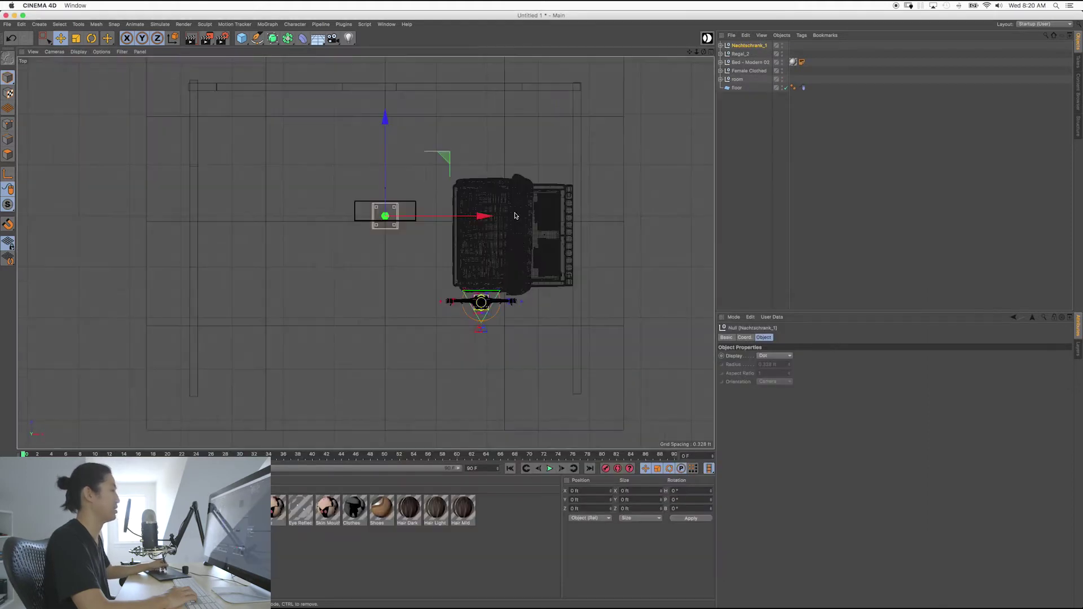
{"action": "middle_click_drag", "start_coordinate": [415, 201], "coordinate": [378, 217]}
{"action": "left_click_drag", "start_coordinate": [406, 173], "coordinate": [573, 255]}
{"action": "middle_click", "coordinate": [500, 287]}
{"action": "middle_click", "coordinate": [301, 203]}
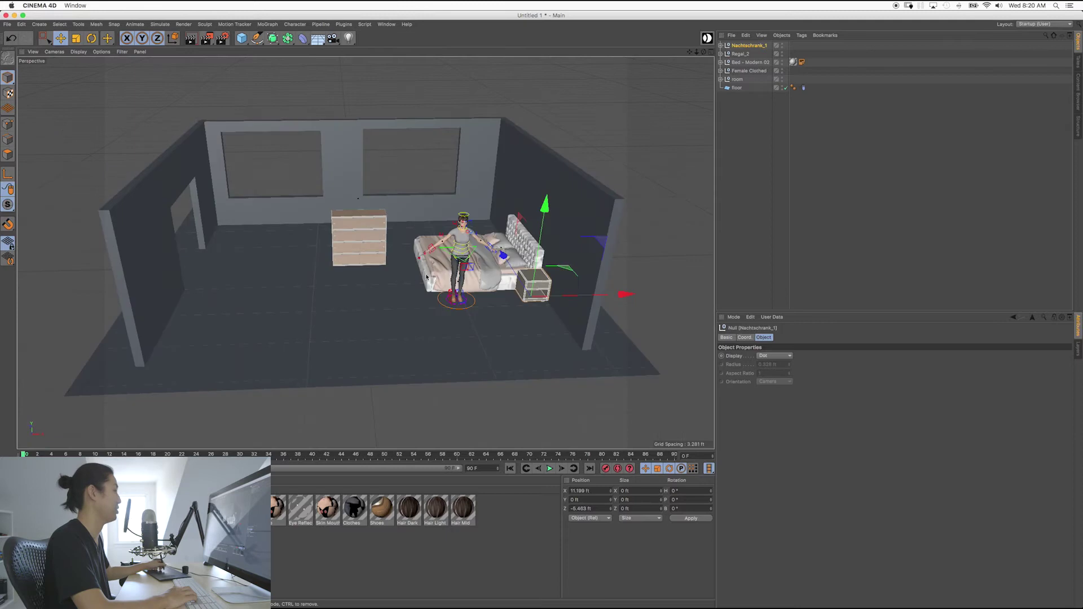
{"action": "middle_click_drag", "start_coordinate": [400, 265], "coordinate": [359, 263], "text": "alt"}
{"action": "left_click_drag", "start_coordinate": [481, 285], "coordinate": [488, 304], "text": "alt"}
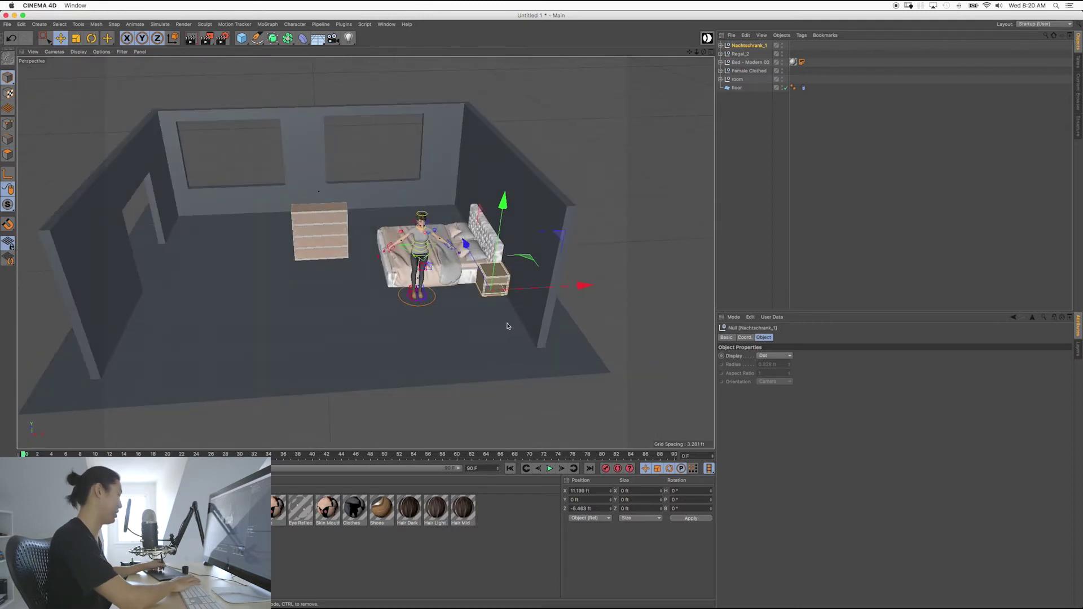
Step: Rotate the nightstand a quarter turn about its vertical axis and nudge it beside the bed to about Z -5.4 ft
{"action": "key", "text": "r"}
{"action": "left_click_drag", "start_coordinate": [480, 326], "coordinate": [457, 302]}
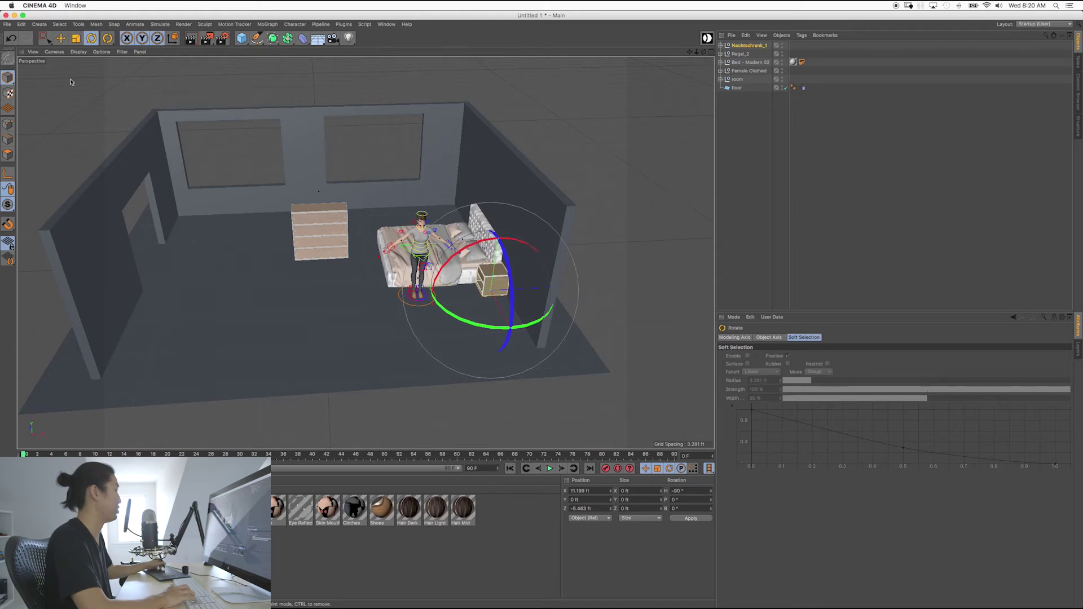
{"action": "left_click", "coordinate": [60, 39]}
{"action": "middle_click_drag", "start_coordinate": [491, 285], "coordinate": [443, 265], "text": "alt"}
{"action": "left_click_drag", "start_coordinate": [444, 265], "coordinate": [465, 281], "text": "alt"}
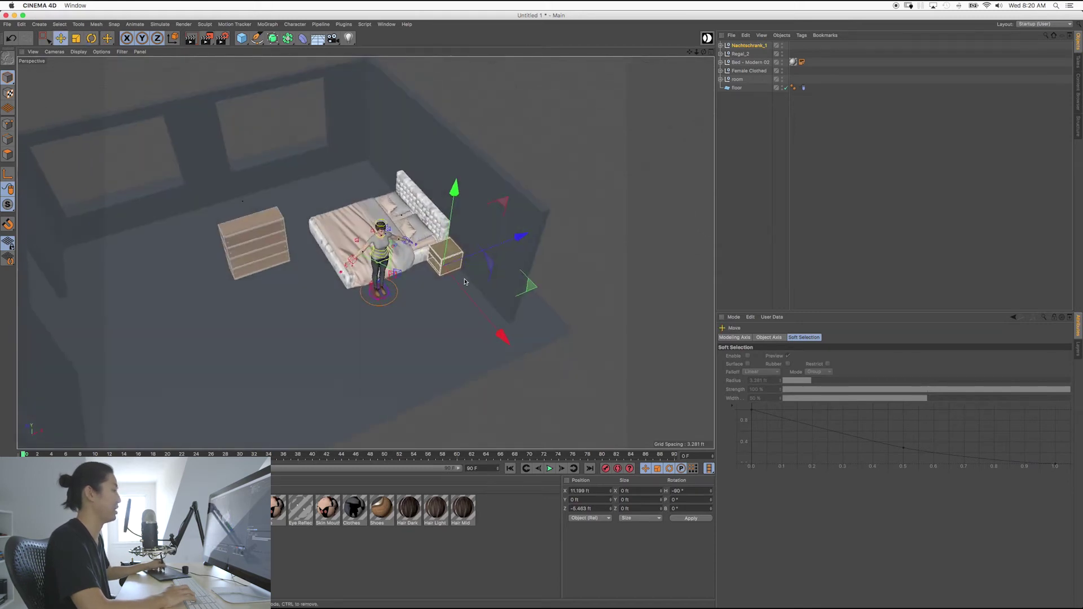
{"action": "left_click_drag", "start_coordinate": [499, 338], "coordinate": [505, 335]}
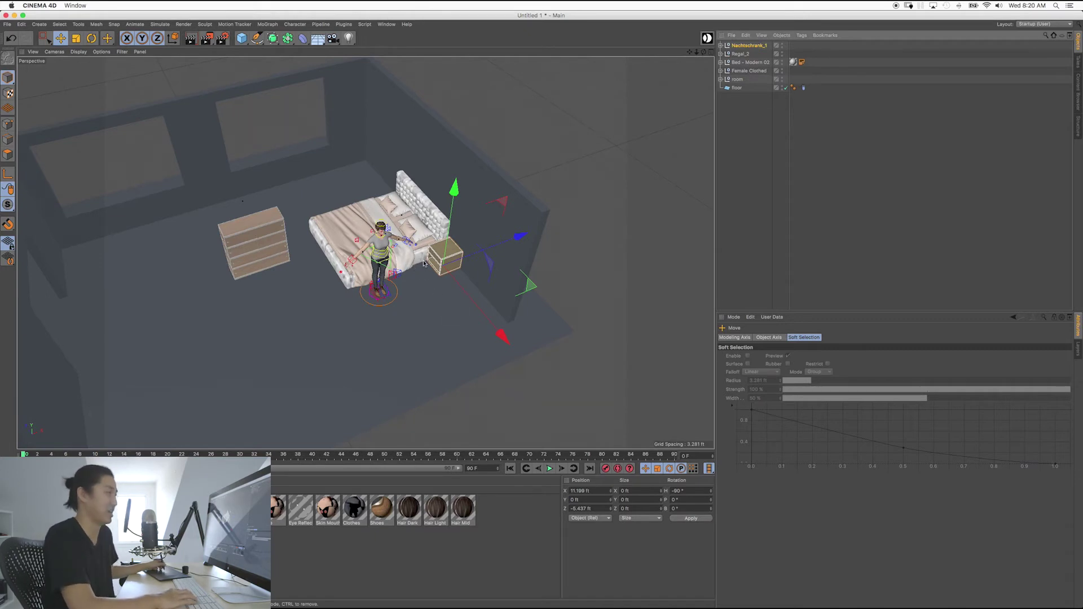
Step: Duplicate the nightstand and place the copy on the other side of the bed's headboard, at about Z 2.7 ft
{"action": "mouse_move", "coordinate": [430, 284]}
{"action": "left_mouse_down", "text": "alt"}
{"action": "mouse_move", "coordinate": [418, 302]}
{"action": "mouse_move", "coordinate": [442, 300]}
{"action": "left_mouse_up", "text": "alt"}
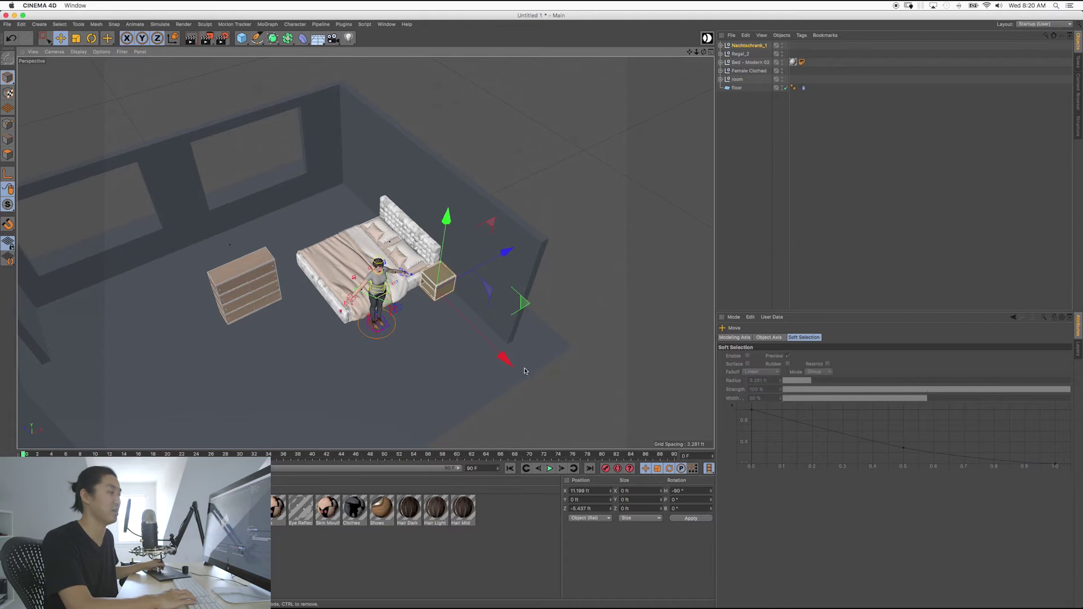
{"action": "left_click_drag", "start_coordinate": [507, 364], "coordinate": [423, 299]}
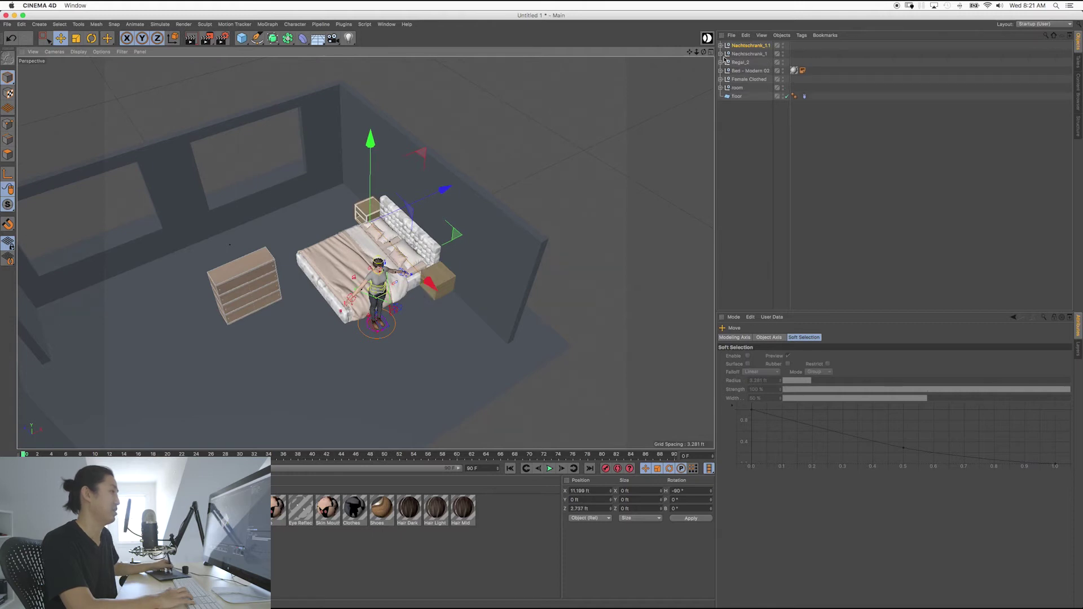
{"action": "left_click", "coordinate": [740, 63]}
{"action": "left_click", "coordinate": [738, 55]}
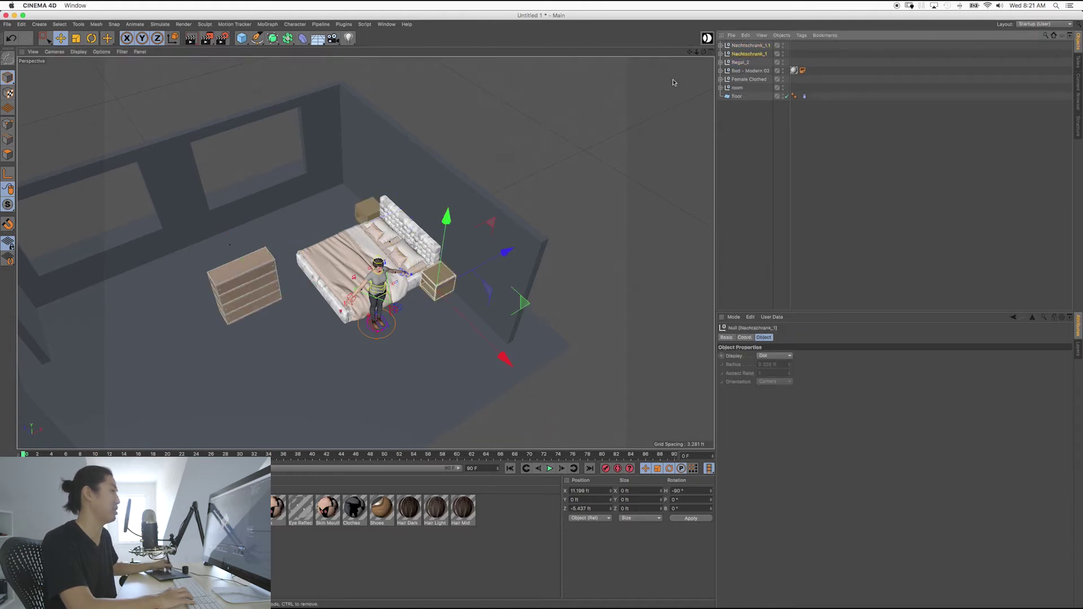
Step: Move the back wall's points along the left window's inner edge away from the dresser, widening the wall section between the windows
{"action": "left_click", "coordinate": [740, 62]}
{"action": "left_click_drag", "start_coordinate": [316, 248], "coordinate": [371, 252], "text": "alt"}
{"action": "mouse_move", "coordinate": [320, 229]}
{"action": "left_mouse_down"}
{"action": "mouse_move", "coordinate": [262, 162]}
{"action": "mouse_move", "coordinate": [313, 211]}
{"action": "left_mouse_up"}
{"action": "left_click", "coordinate": [289, 187]}
{"action": "middle_click_drag", "start_coordinate": [312, 211], "coordinate": [318, 240], "text": "alt"}
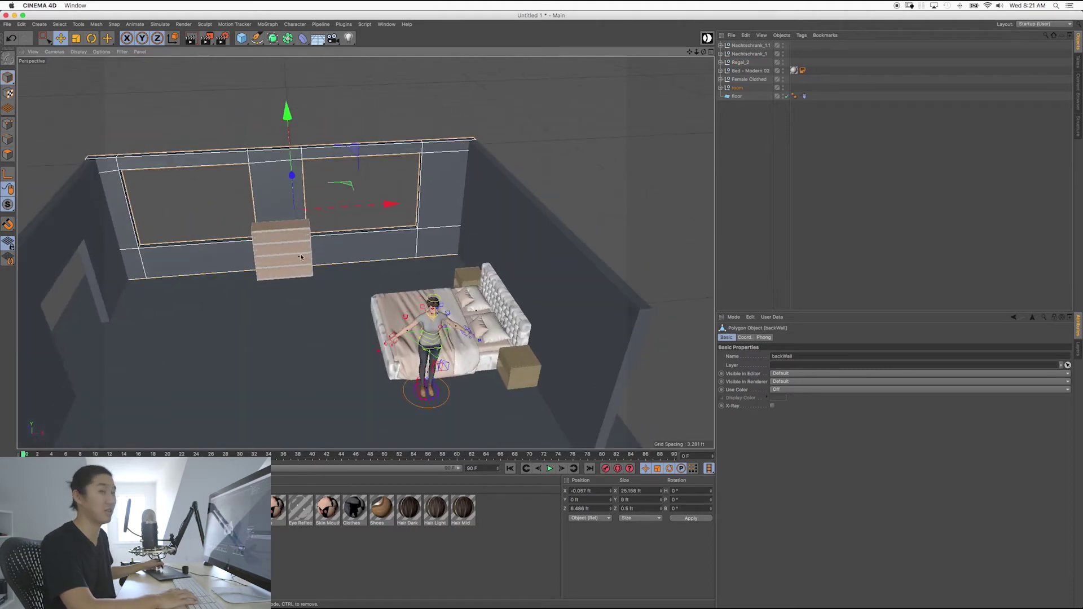
{"action": "key", "text": "Return"}
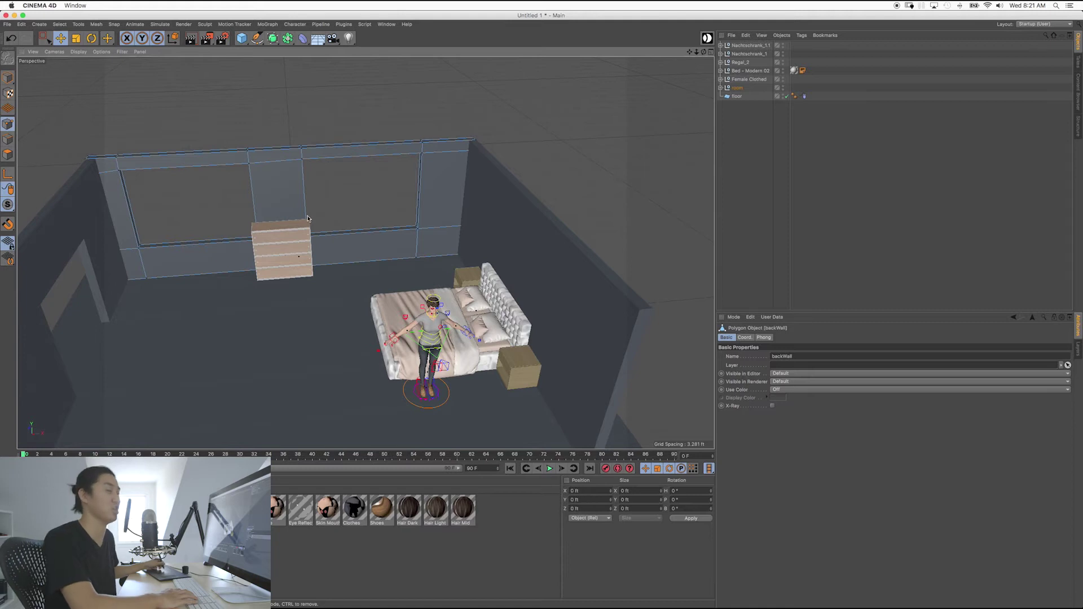
{"action": "key", "text": "0"}
{"action": "left_click_drag", "start_coordinate": [225, 123], "coordinate": [286, 314]}
{"action": "left_click_drag", "start_coordinate": [285, 264], "coordinate": [274, 241], "text": "alt"}
{"action": "left_click_drag", "start_coordinate": [224, 133], "coordinate": [288, 296]}
{"action": "left_click_drag", "start_coordinate": [350, 219], "coordinate": [337, 217]}
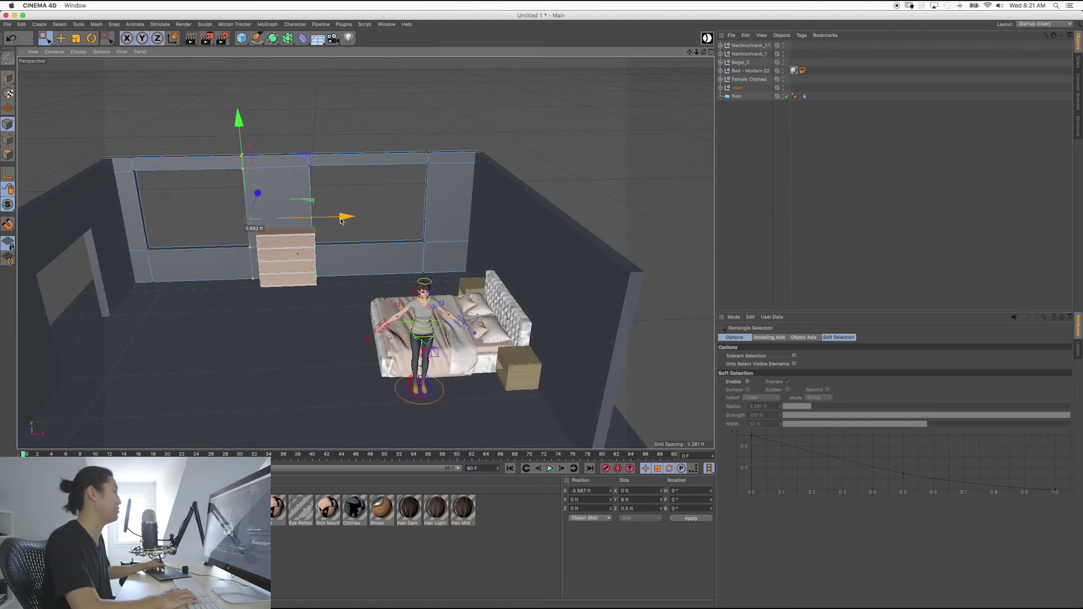
Step: Move the points along the right window's inner edge outward to about X 1.3 ft, return to Model mode and deselect the wall
{"action": "left_click_drag", "start_coordinate": [325, 137], "coordinate": [298, 334]}
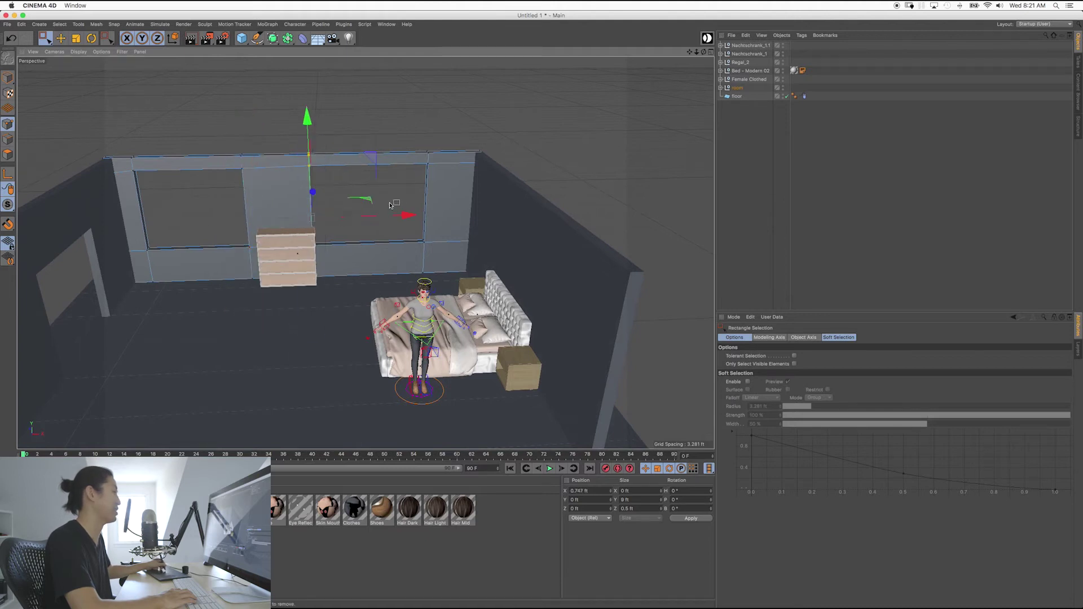
{"action": "left_click_drag", "start_coordinate": [404, 215], "coordinate": [417, 217]}
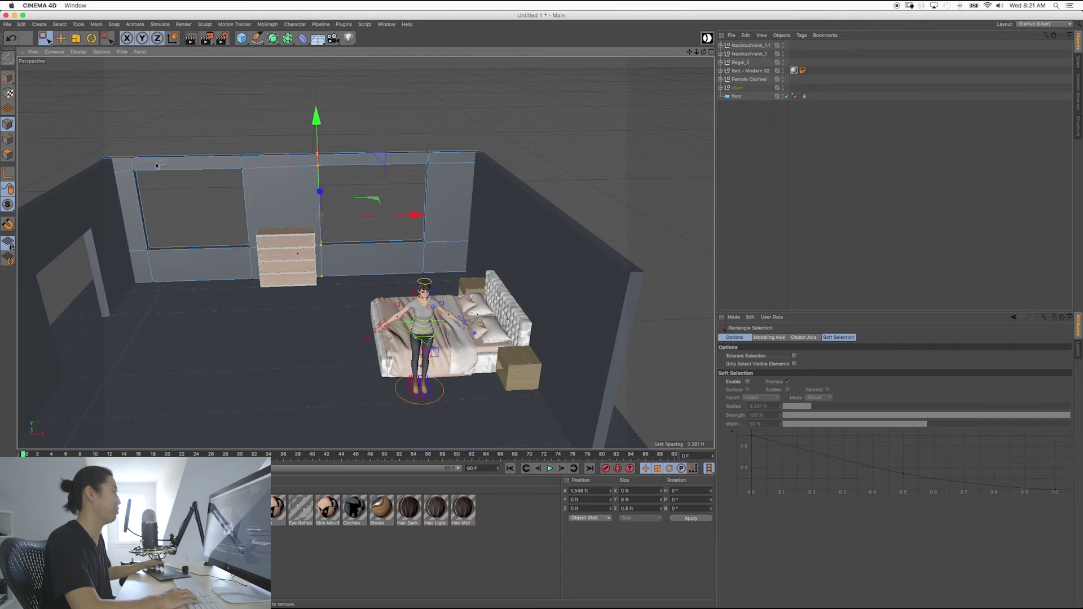
{"action": "left_click", "coordinate": [7, 77]}
{"action": "left_click", "coordinate": [207, 111]}
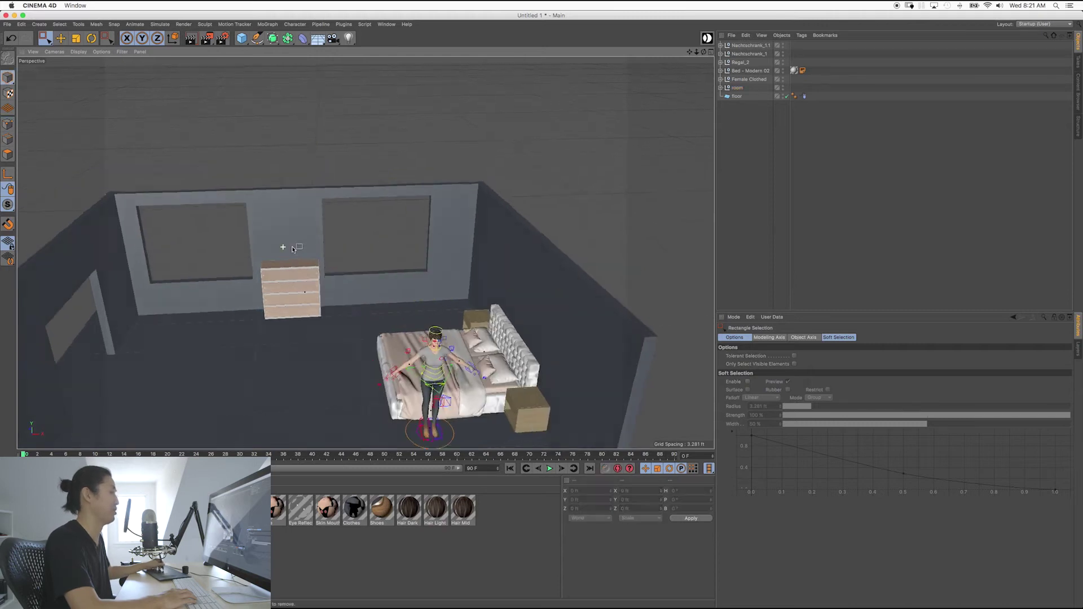
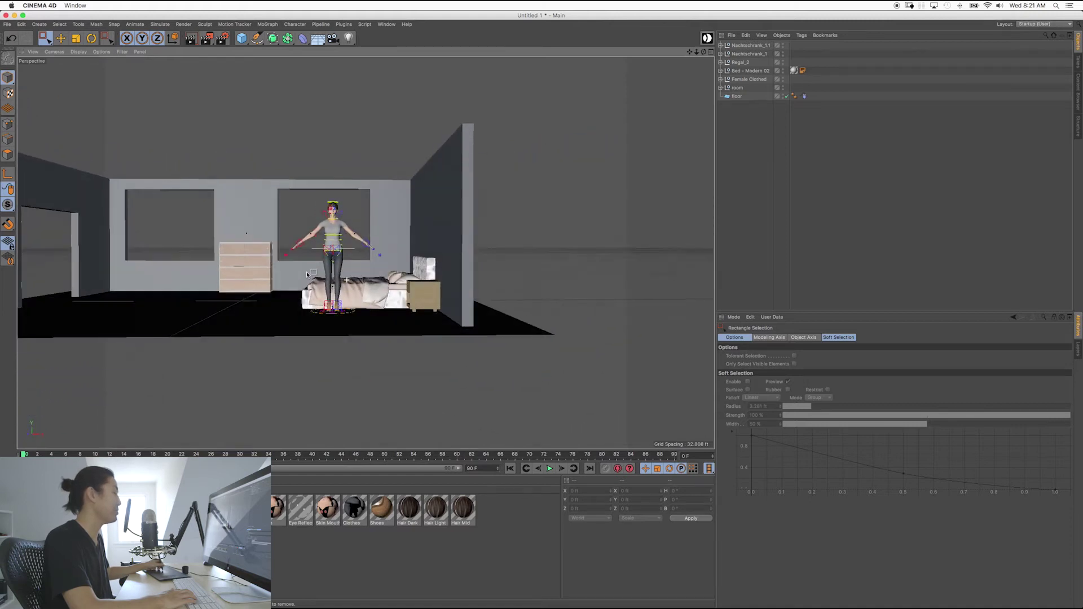
Step: Select the standing figure's torso controller and lower it to about Z -0.4 ft so the knees bend
{"action": "right_click_drag", "start_coordinate": [313, 255], "coordinate": [395, 257], "text": "alt"}
{"action": "middle_click_drag", "start_coordinate": [395, 257], "coordinate": [366, 278], "text": "alt"}
{"action": "left_click_drag", "start_coordinate": [361, 272], "coordinate": [380, 284], "text": "alt"}
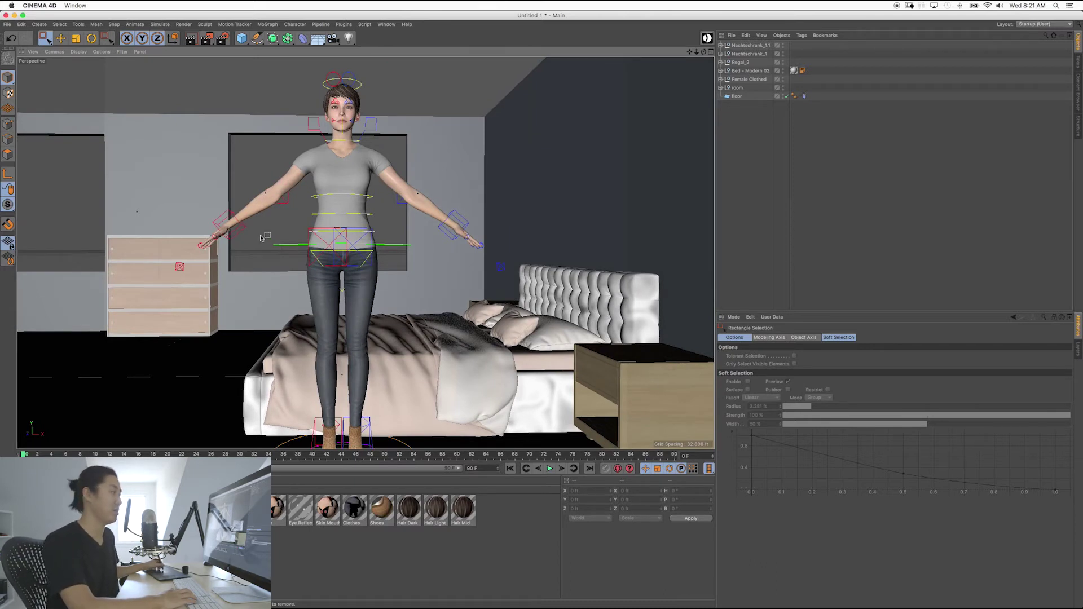
{"action": "left_click", "coordinate": [277, 245]}
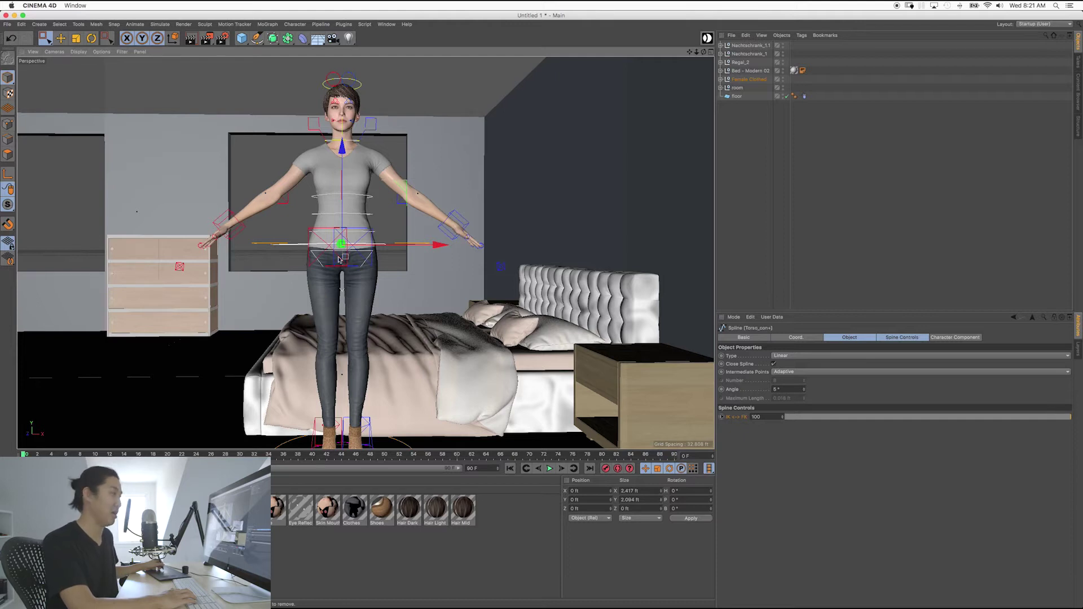
{"action": "left_click_drag", "start_coordinate": [332, 243], "coordinate": [373, 284], "text": "alt"}
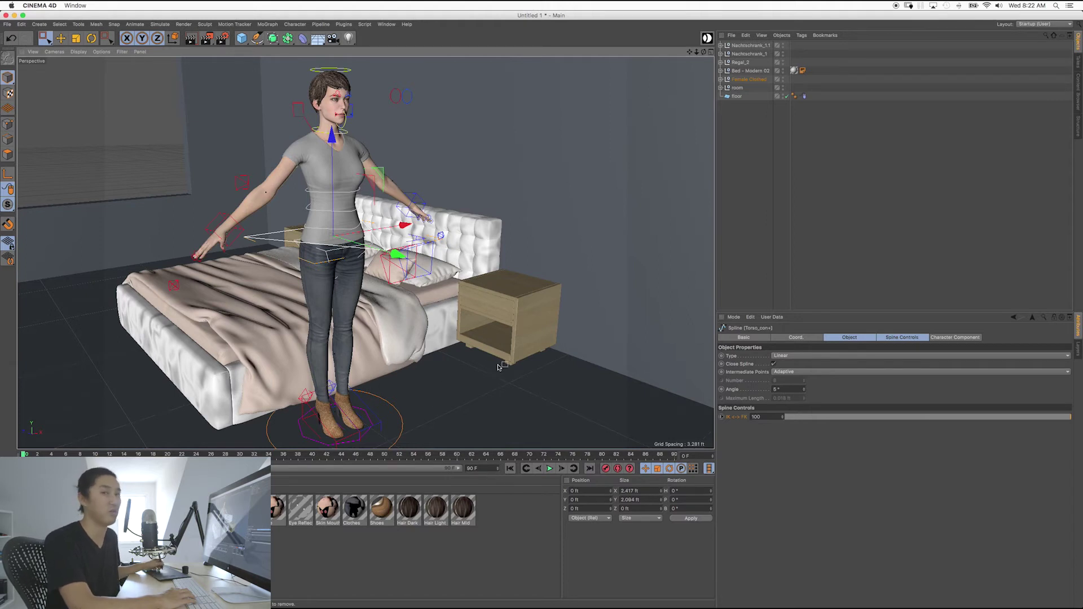
{"action": "middle_click_drag", "start_coordinate": [331, 291], "coordinate": [358, 308], "text": "alt"}
{"action": "left_click_drag", "start_coordinate": [359, 308], "coordinate": [377, 305], "text": "alt"}
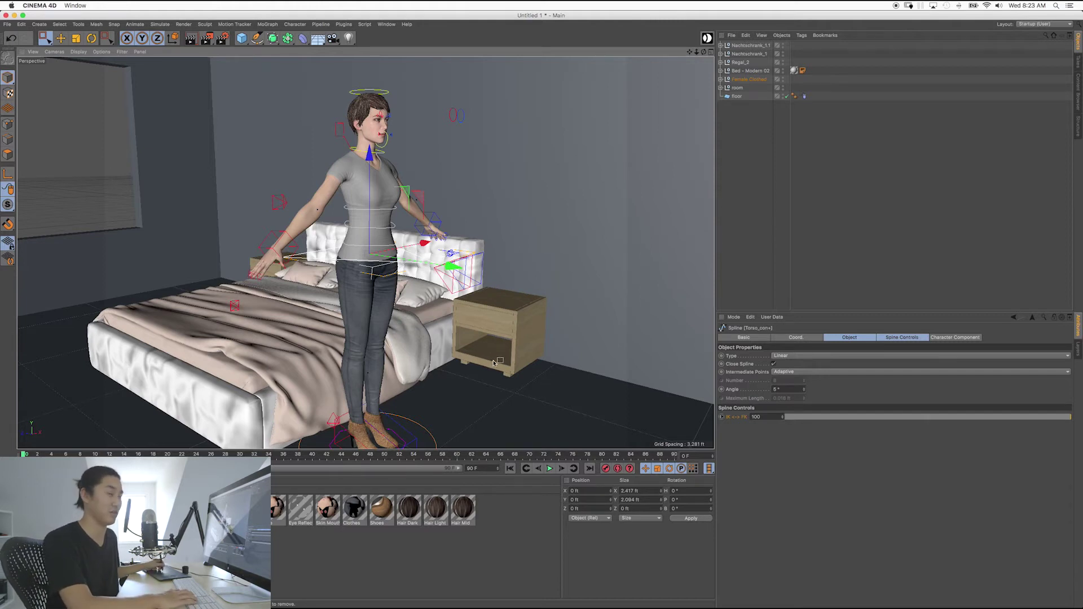
{"action": "middle_click_drag", "start_coordinate": [494, 348], "coordinate": [508, 315], "text": "alt"}
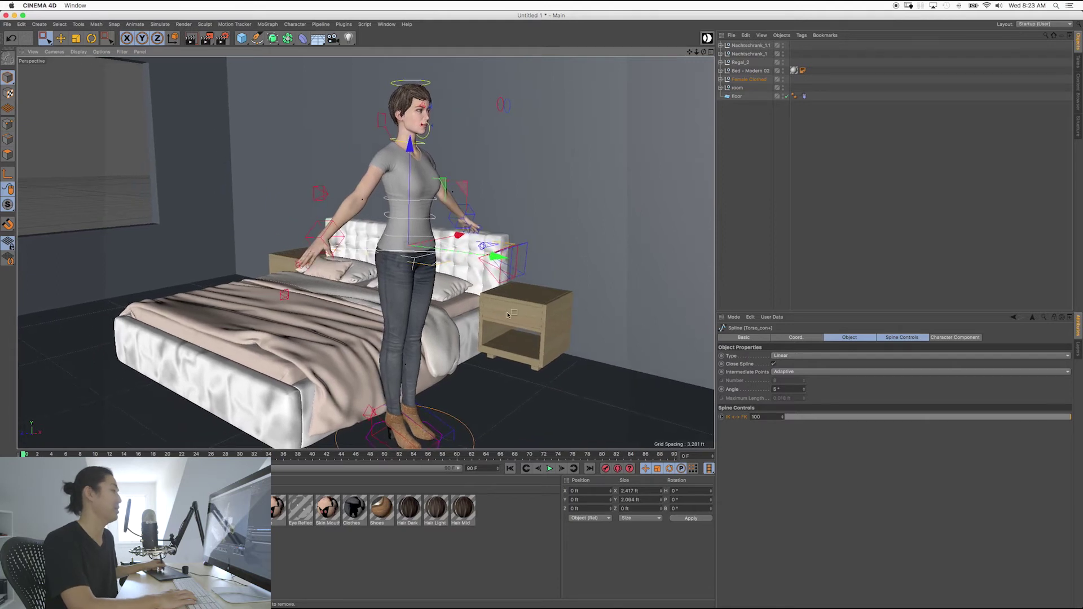
{"action": "left_click_drag", "start_coordinate": [472, 368], "coordinate": [411, 308], "text": "alt"}
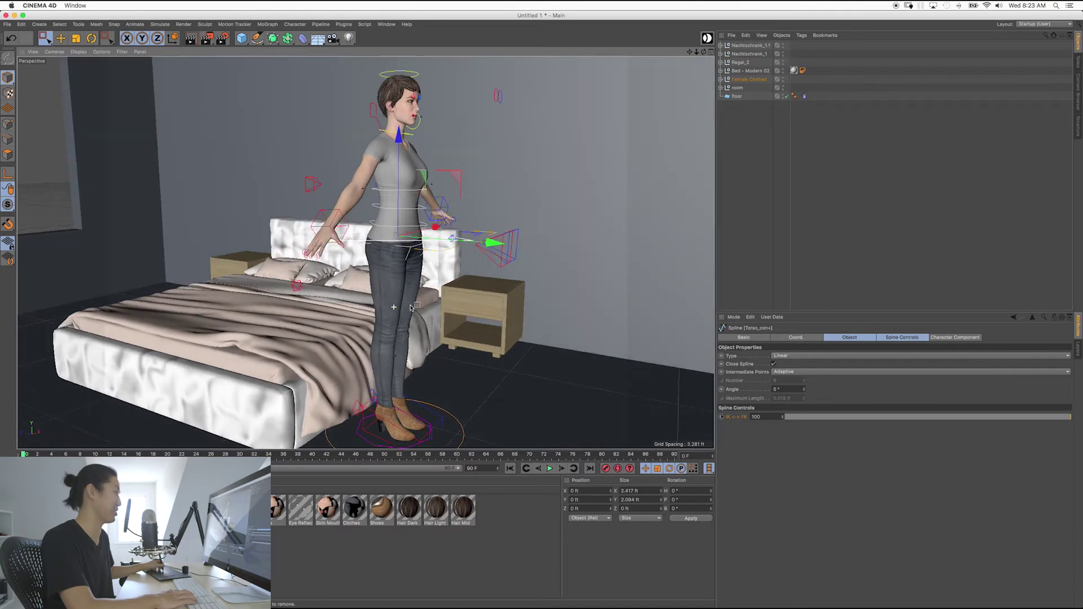
{"action": "left_click_drag", "start_coordinate": [398, 140], "coordinate": [390, 161]}
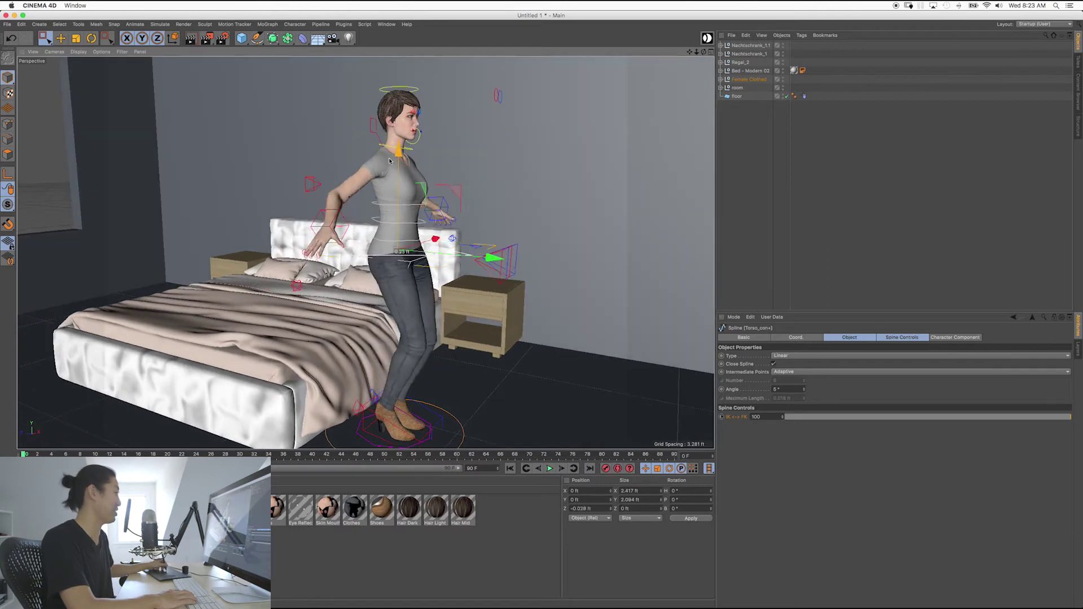
Step: Reselect the torso controller and seat the figure on the edge of the bed, at about Y -2 ft and Z -1.6 ft
{"action": "left_click_drag", "start_coordinate": [382, 237], "coordinate": [345, 239], "text": "alt"}
{"action": "left_click", "coordinate": [325, 236]}
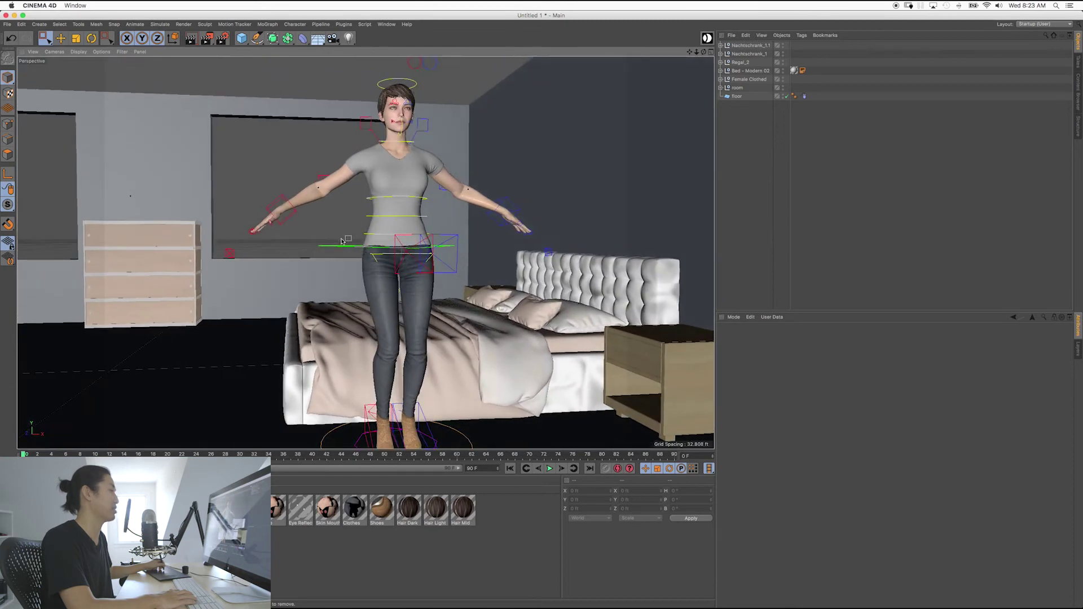
{"action": "left_click", "coordinate": [320, 246]}
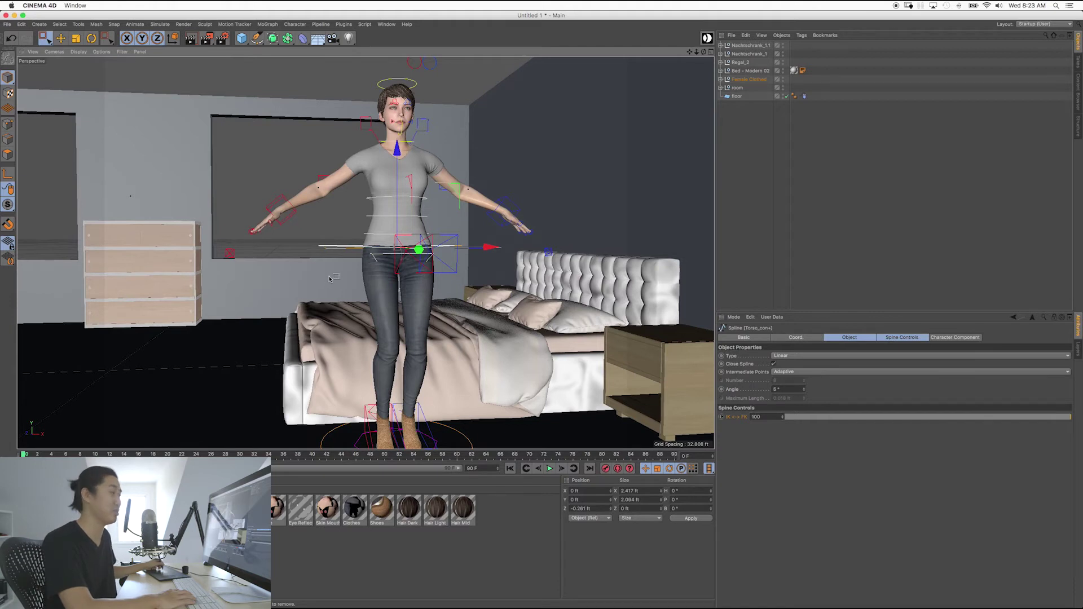
{"action": "scroll", "coordinate": [364, 288], "scroll_direction": "up", "scroll_amount": 3}
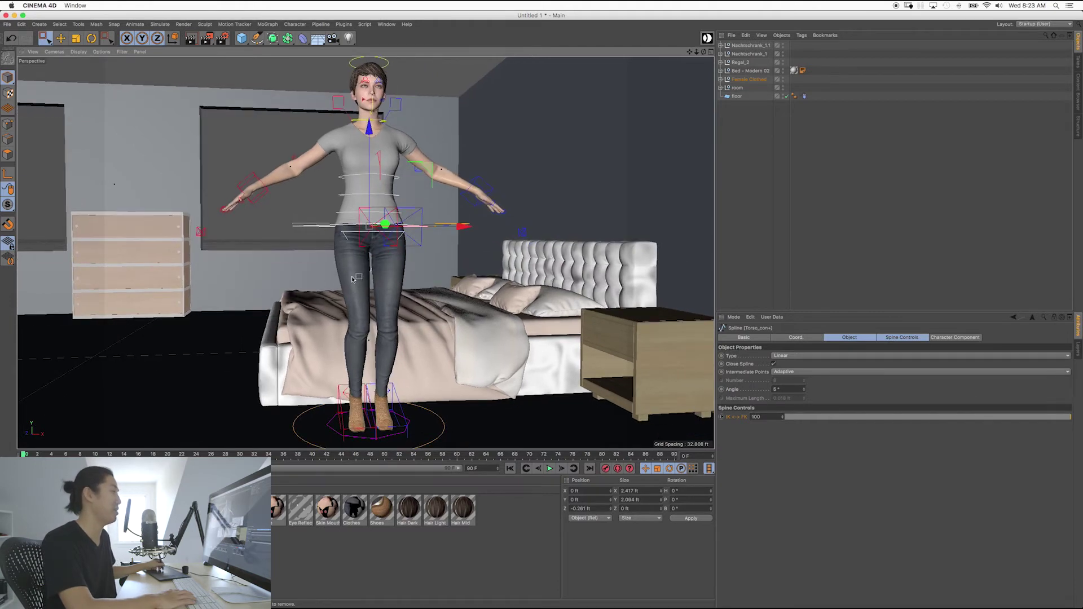
{"action": "scroll", "coordinate": [361, 285], "scroll_direction": "up", "scroll_amount": 2}
{"action": "left_click_drag", "start_coordinate": [361, 285], "coordinate": [390, 276], "text": "alt"}
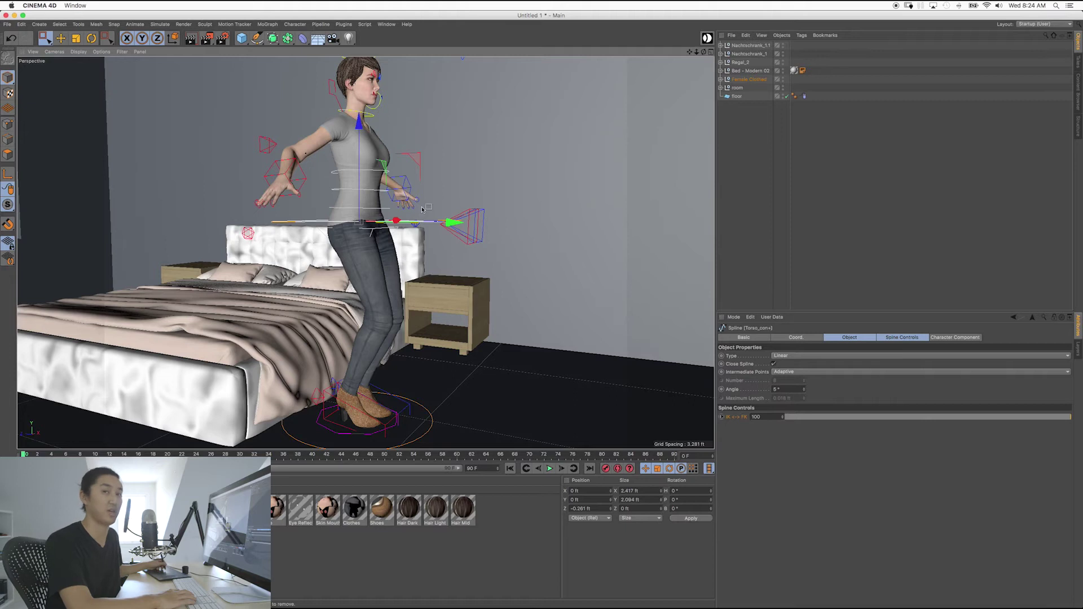
{"action": "left_click_drag", "start_coordinate": [418, 164], "coordinate": [319, 293]}
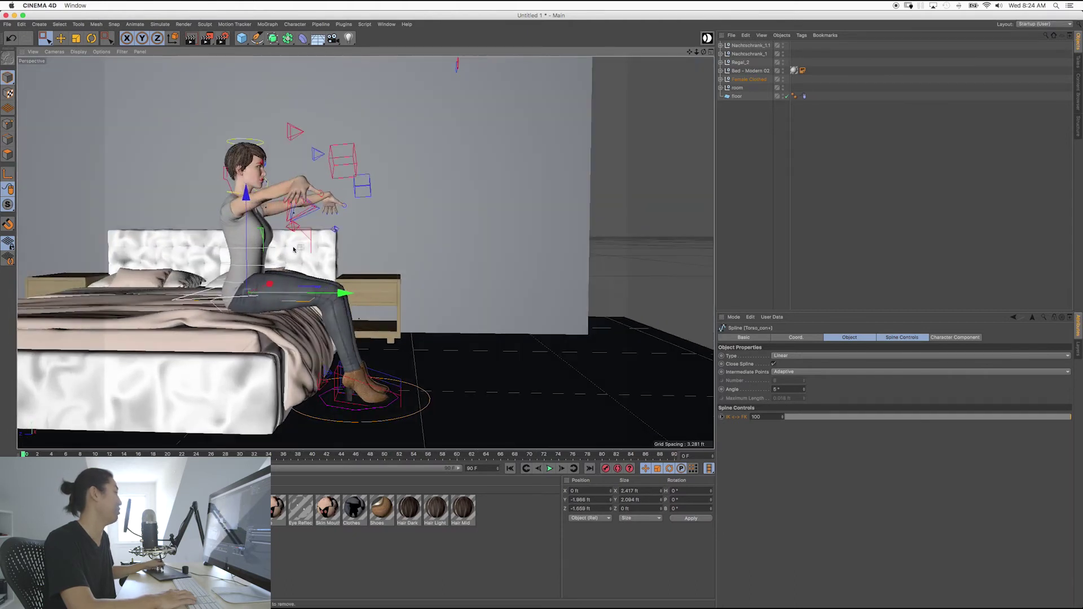
Step: Apply the FK-to-IK switch to the seated figure's right and left hand controllers to bring the raised arms down
{"action": "left_click_drag", "start_coordinate": [309, 233], "coordinate": [223, 251]}
{"action": "left_click", "coordinate": [141, 247]}
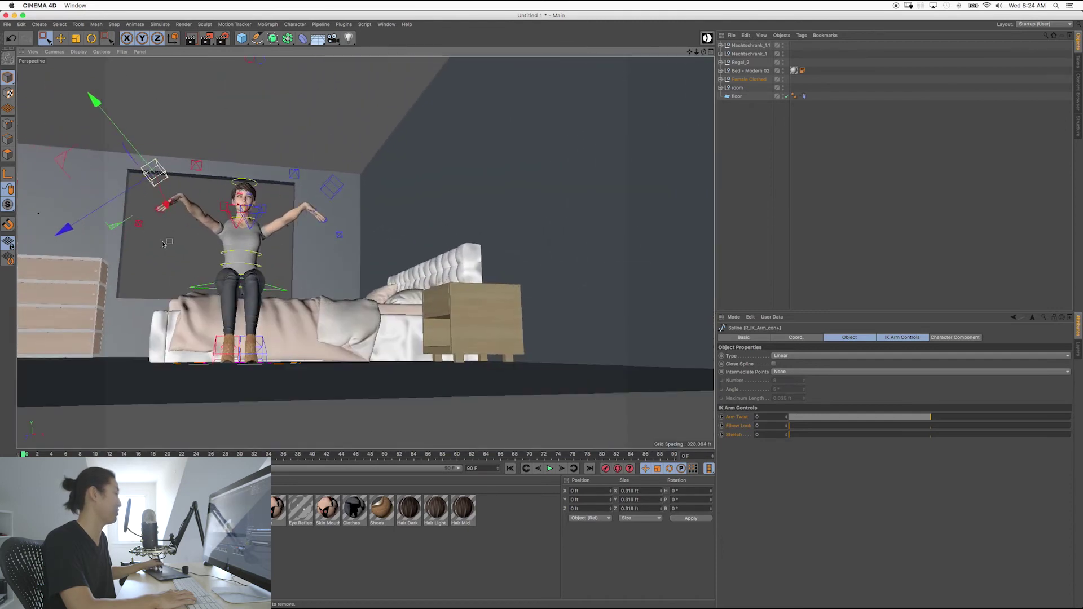
{"action": "left_click", "coordinate": [139, 223]}
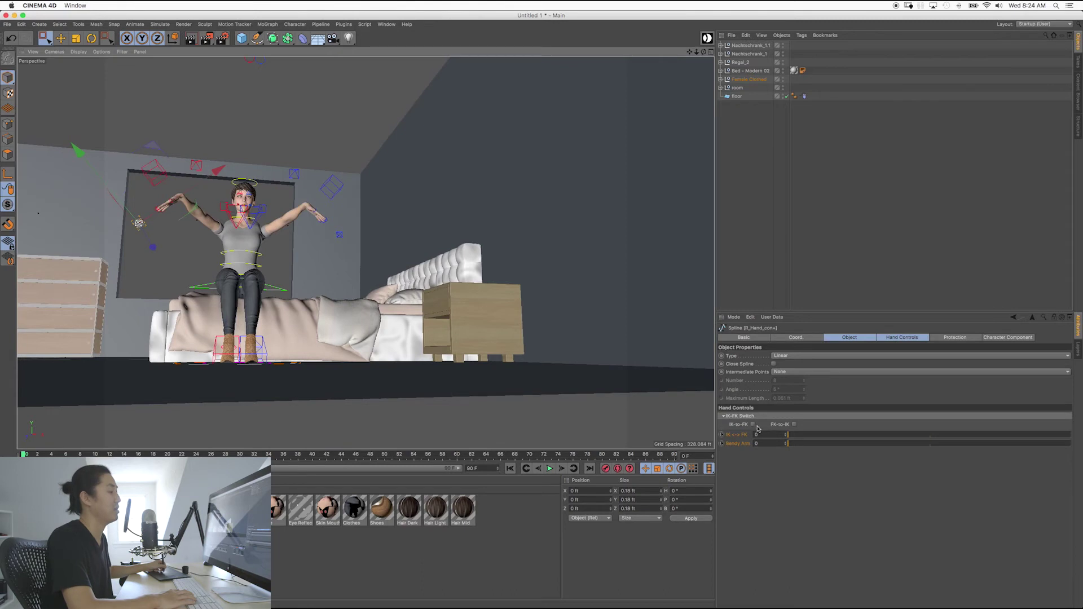
{"action": "left_click", "coordinate": [794, 425]}
{"action": "middle_click_drag", "start_coordinate": [299, 272], "coordinate": [191, 272], "text": "alt"}
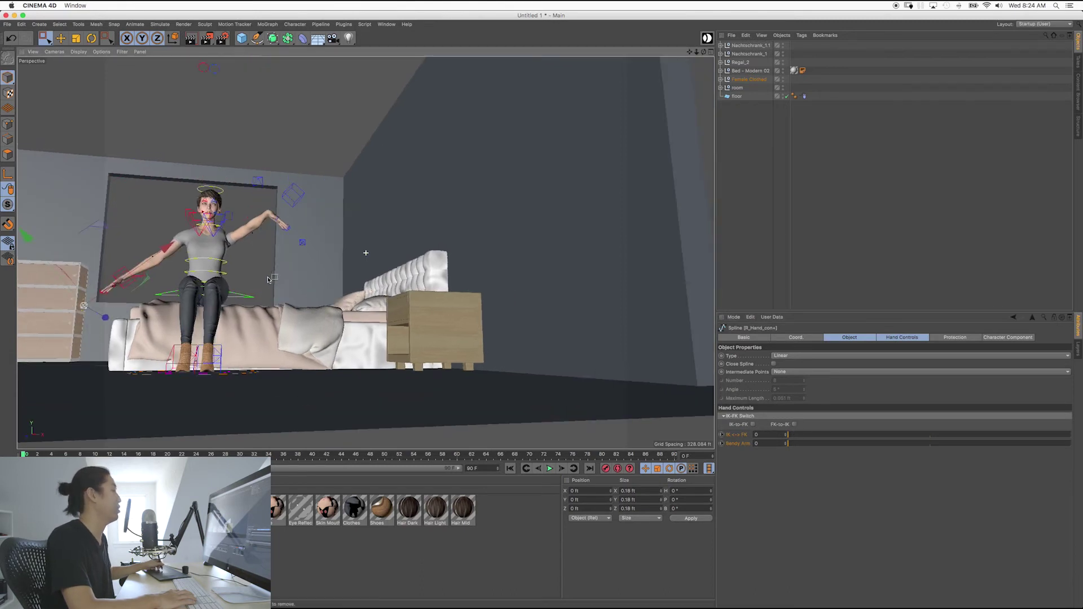
{"action": "left_click", "coordinate": [133, 241]}
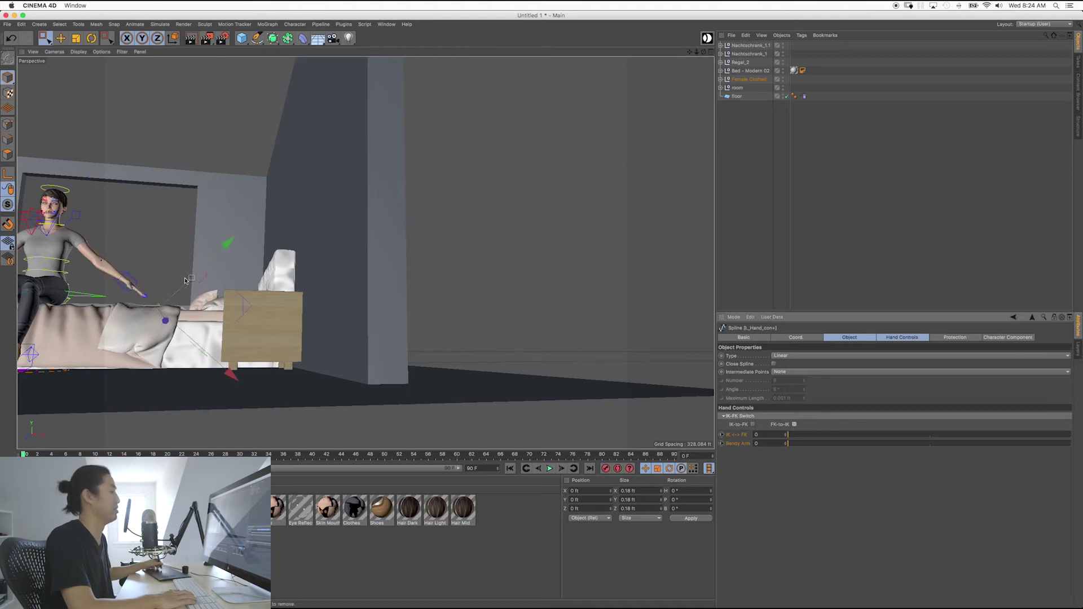
{"action": "middle_click_drag", "start_coordinate": [123, 268], "coordinate": [307, 263], "text": "alt"}
{"action": "mouse_move", "coordinate": [198, 265]}
{"action": "left_mouse_down", "text": "alt"}
{"action": "mouse_move", "coordinate": [277, 307]}
{"action": "mouse_move", "coordinate": [200, 277]}
{"action": "left_mouse_up", "text": "alt"}
Step: Pull the figure's right arm IK controller in beside the hip, to about X 2.2 ft, Y -2.3 ft and Z 0.25 ft
{"action": "key", "text": "super+z"}
{"action": "key", "text": "super+z"}
{"action": "key", "text": "super+z"}
{"action": "key", "text": "super+z"}
{"action": "key", "text": "super+z"}
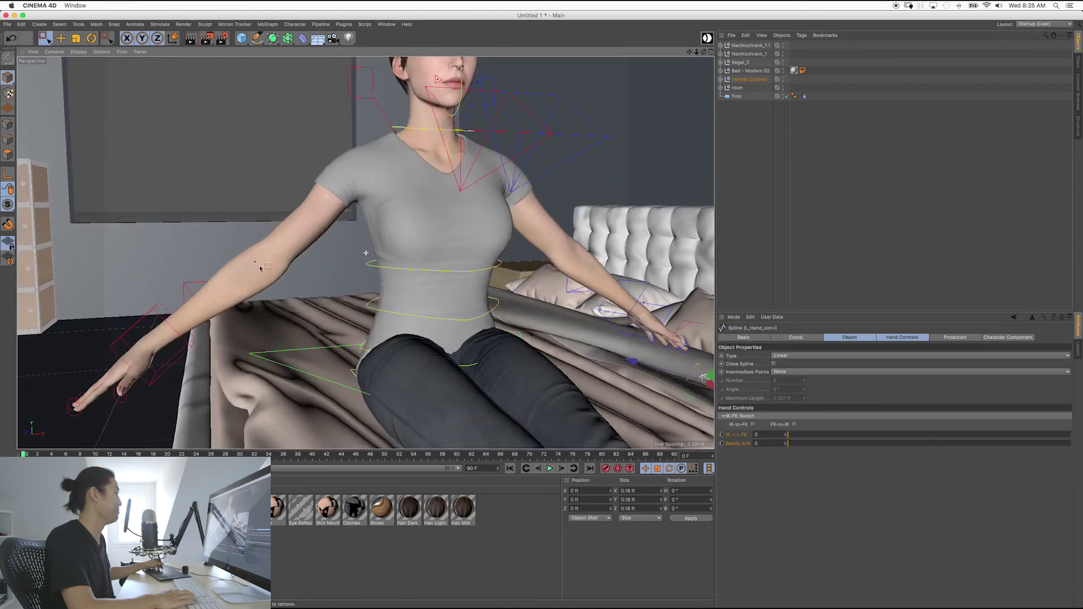
{"action": "key", "text": "super+z"}
{"action": "key", "text": "super+z"}
{"action": "key", "text": "super+z"}
{"action": "key", "text": "super+z"}
{"action": "key", "text": "super+z"}
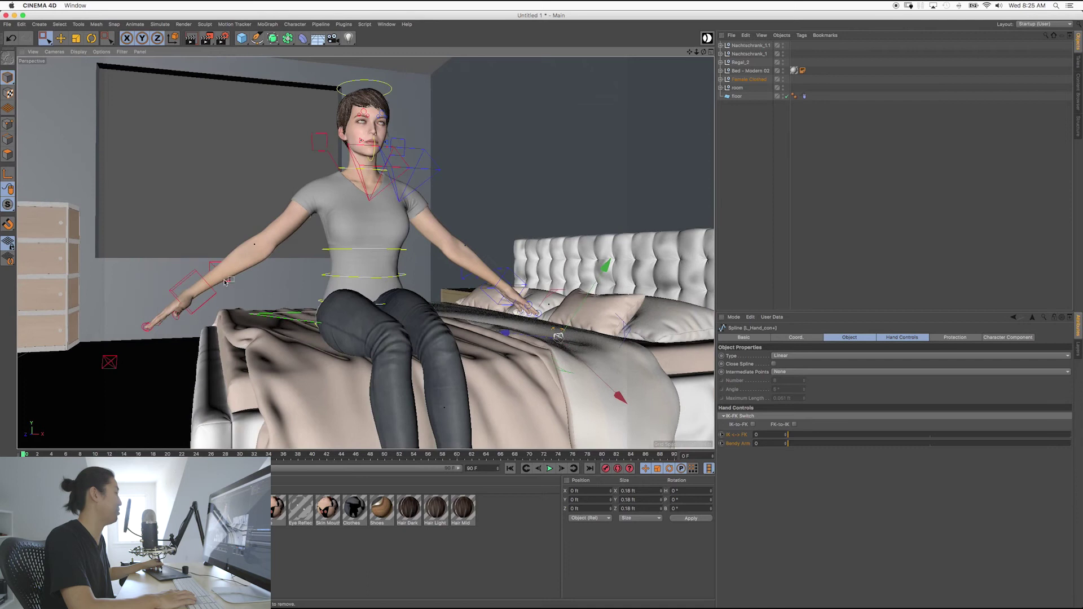
{"action": "left_click_drag", "start_coordinate": [225, 272], "coordinate": [219, 264], "text": "alt"}
{"action": "key", "text": "super+z"}
{"action": "key", "text": "super+z"}
{"action": "key", "text": "super+z"}
{"action": "key", "text": "super+z"}
{"action": "key", "text": "super+z"}
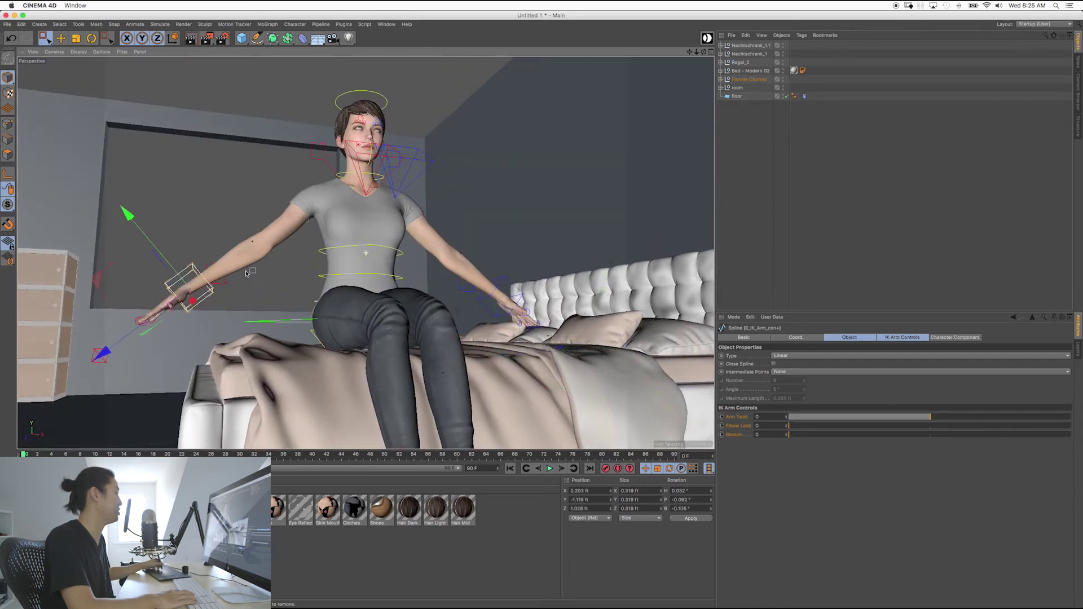
{"action": "left_click_drag", "start_coordinate": [99, 277], "coordinate": [198, 289]}
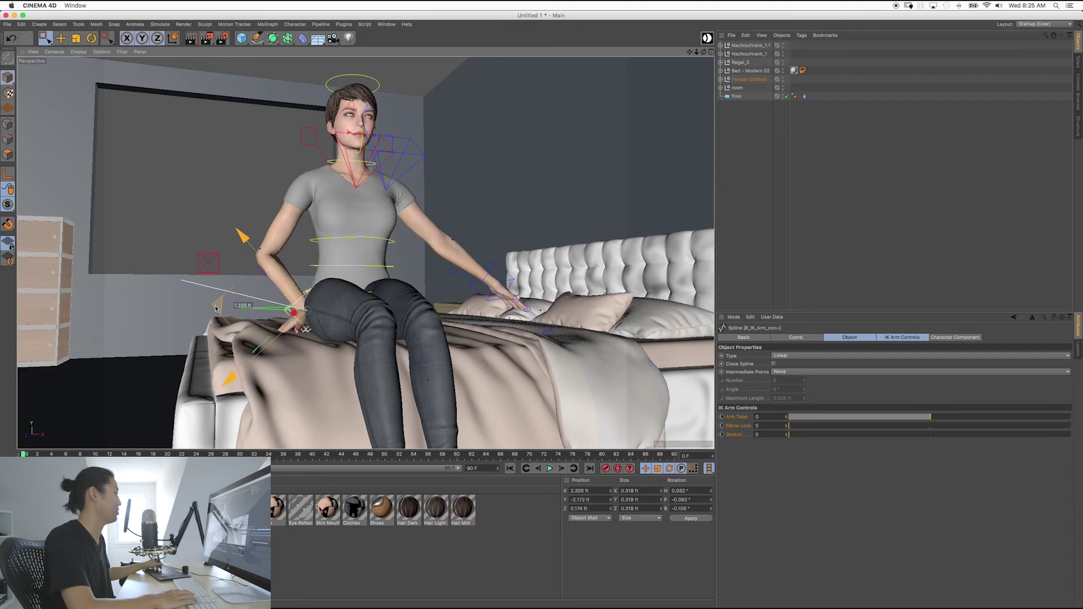
{"action": "left_click_drag", "start_coordinate": [335, 312], "coordinate": [158, 182], "text": "alt"}
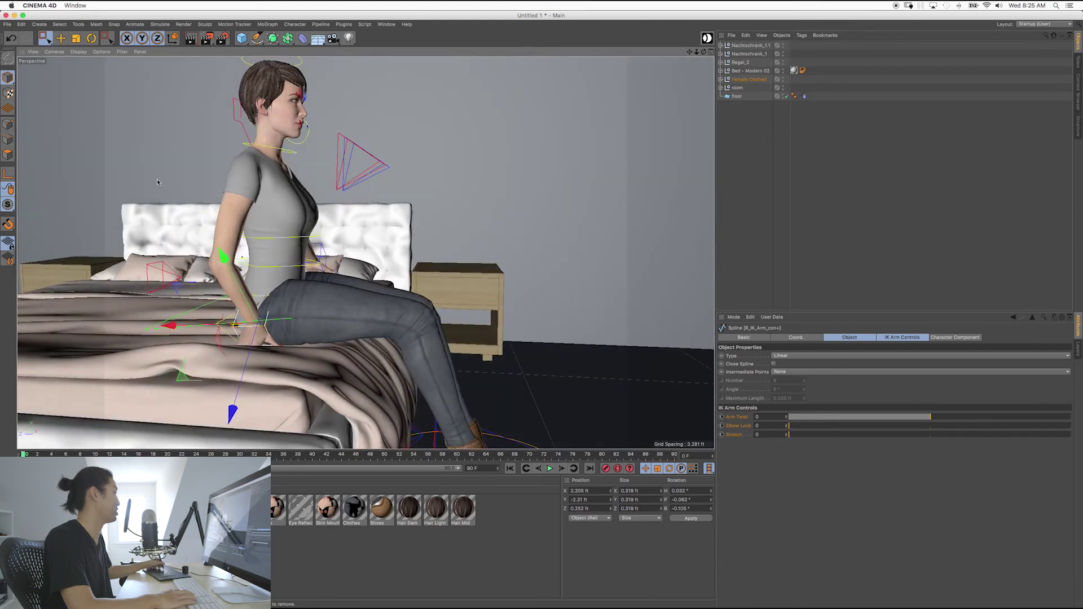
Step: Move the right arm controller over the thigh to about X 1.5 ft, and rotate it to about H 60°, P -19° and B 26°
{"action": "left_click", "coordinate": [173, 39]}
{"action": "left_click_drag", "start_coordinate": [204, 270], "coordinate": [274, 245]}
{"action": "key", "text": "r"}
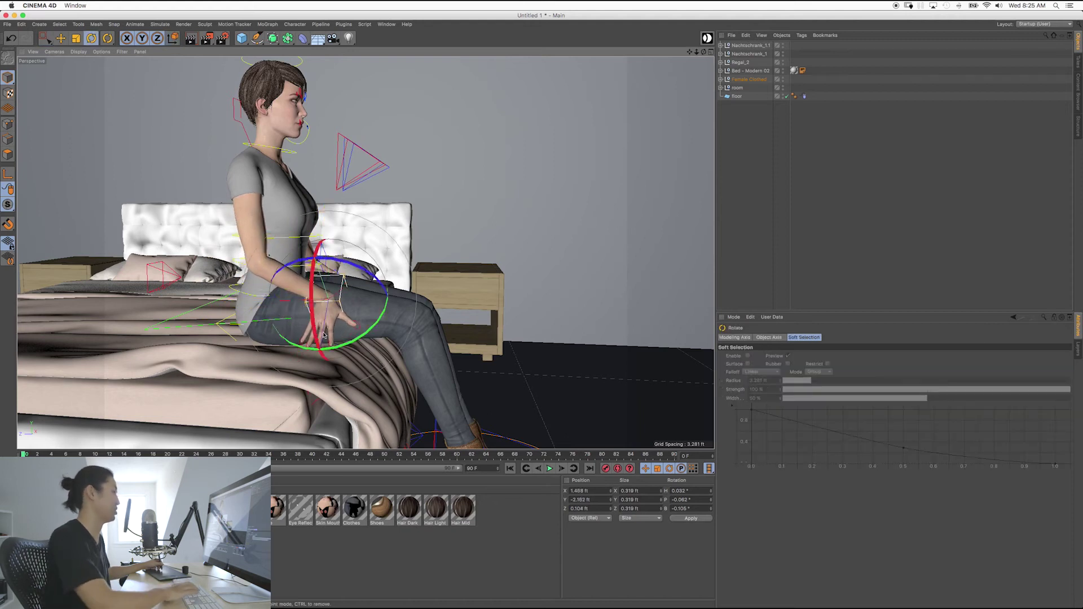
{"action": "left_click_drag", "start_coordinate": [344, 345], "coordinate": [414, 323]}
Step: Nudge the right arm controller to about Y -2.1 ft and Z 0.15 ft to refine how the hand sits against the thigh
{"action": "key", "text": "e"}
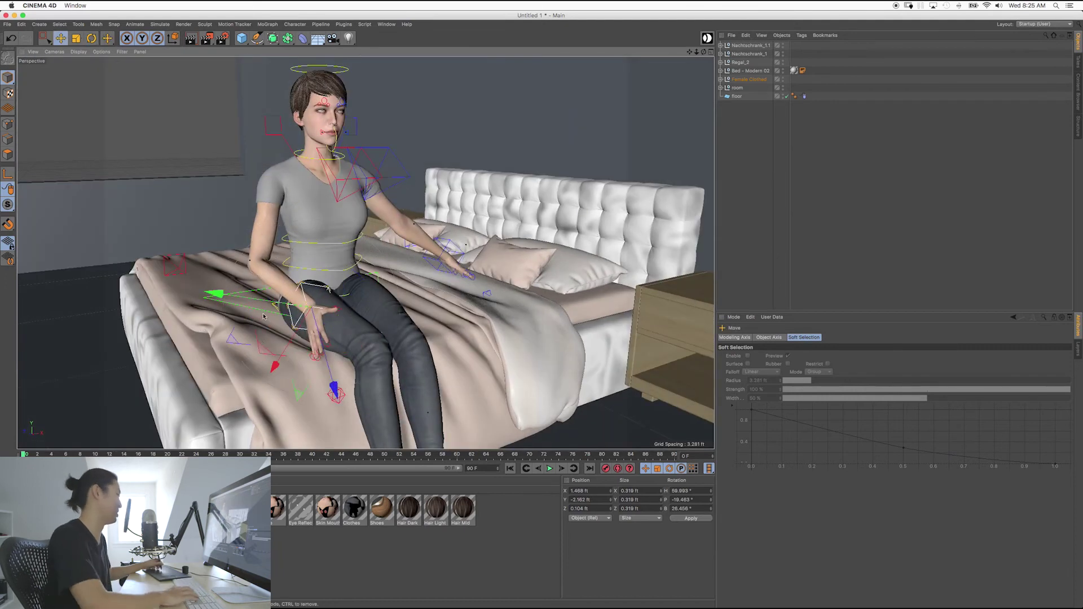
{"action": "left_click_drag", "start_coordinate": [307, 297], "coordinate": [348, 300], "text": "alt"}
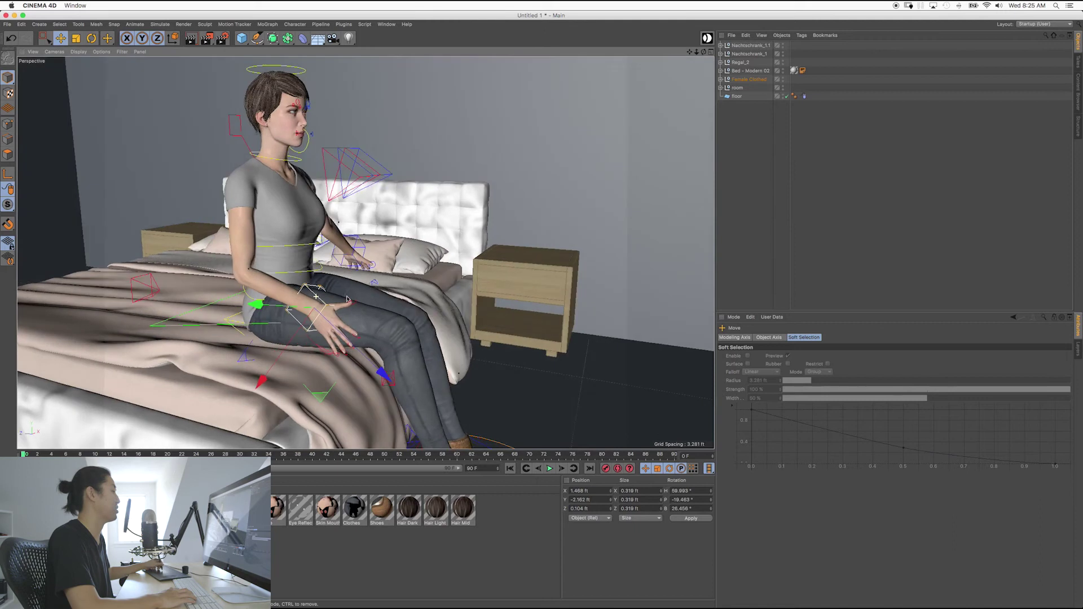
{"action": "mouse_move", "coordinate": [261, 311]}
{"action": "left_mouse_down"}
{"action": "mouse_move", "coordinate": [287, 320]}
{"action": "mouse_move", "coordinate": [248, 316]}
{"action": "left_mouse_up"}
{"action": "left_click_drag", "start_coordinate": [331, 313], "coordinate": [256, 333], "text": "alt"}
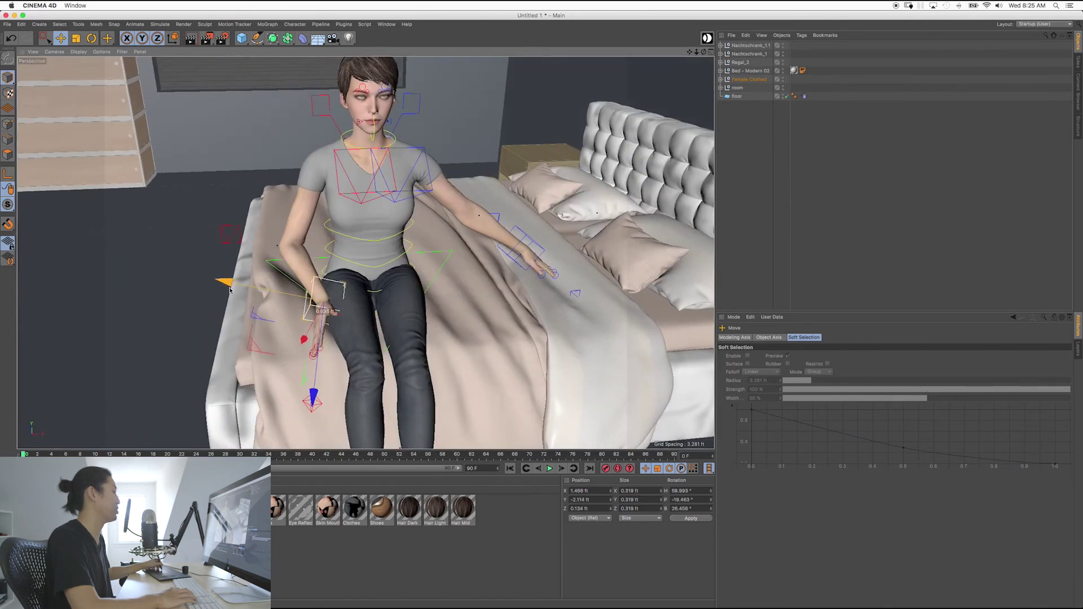
{"action": "left_click_drag", "start_coordinate": [325, 341], "coordinate": [375, 352], "text": "alt"}
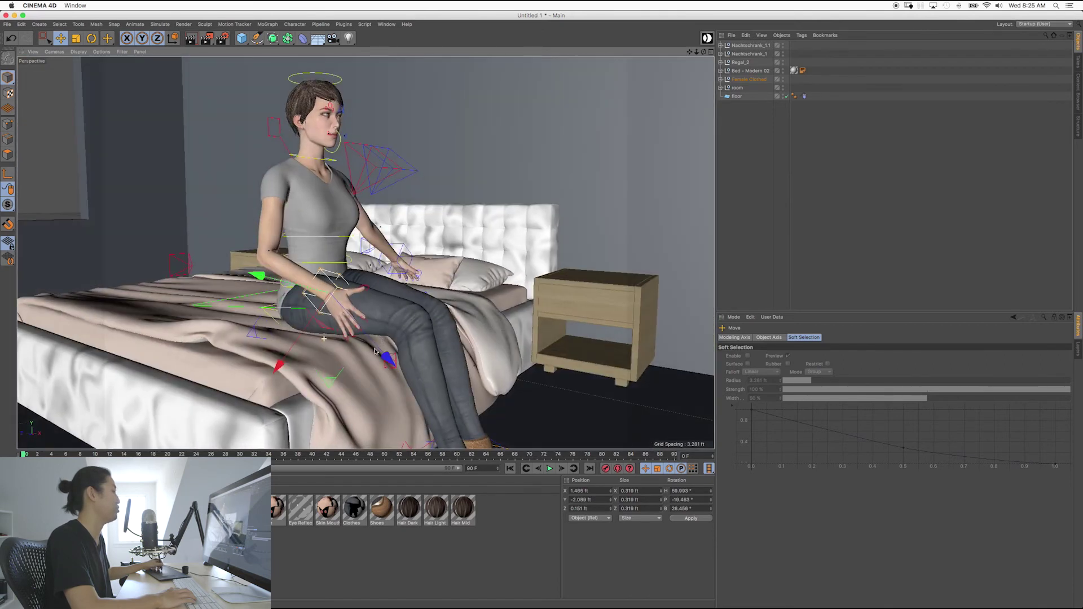
{"action": "left_click_drag", "start_coordinate": [314, 305], "coordinate": [250, 165], "text": "alt"}
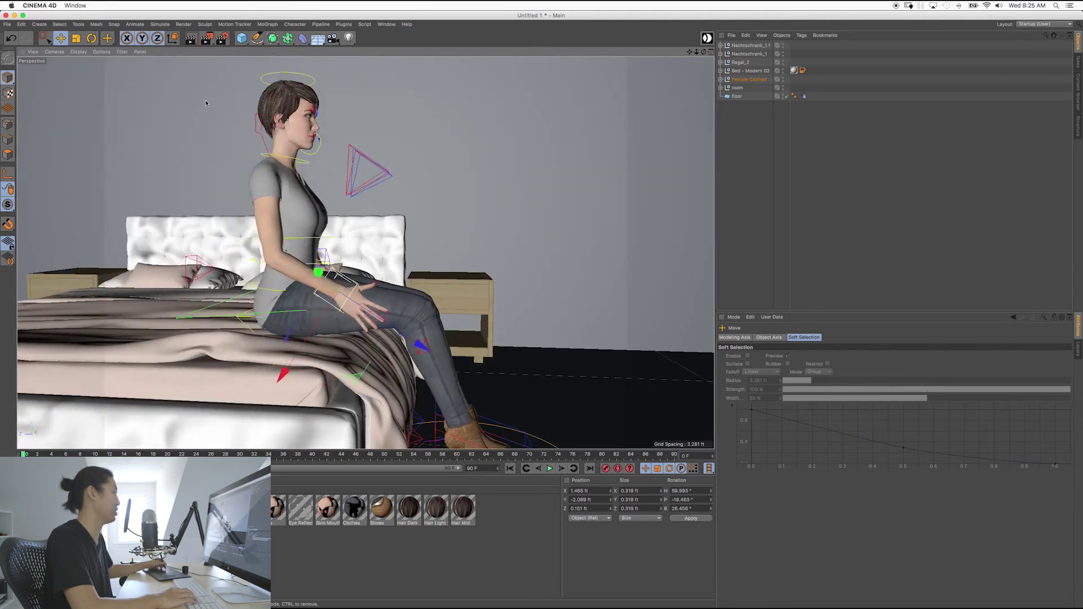
Step: Switch the controller to world axes and move the right hand back to rest on the bed beside the thigh
{"action": "left_click", "coordinate": [172, 38]}
{"action": "left_click_drag", "start_coordinate": [288, 240], "coordinate": [138, 263]}
{"action": "right_click_drag", "start_coordinate": [169, 260], "coordinate": [370, 308], "text": "alt"}
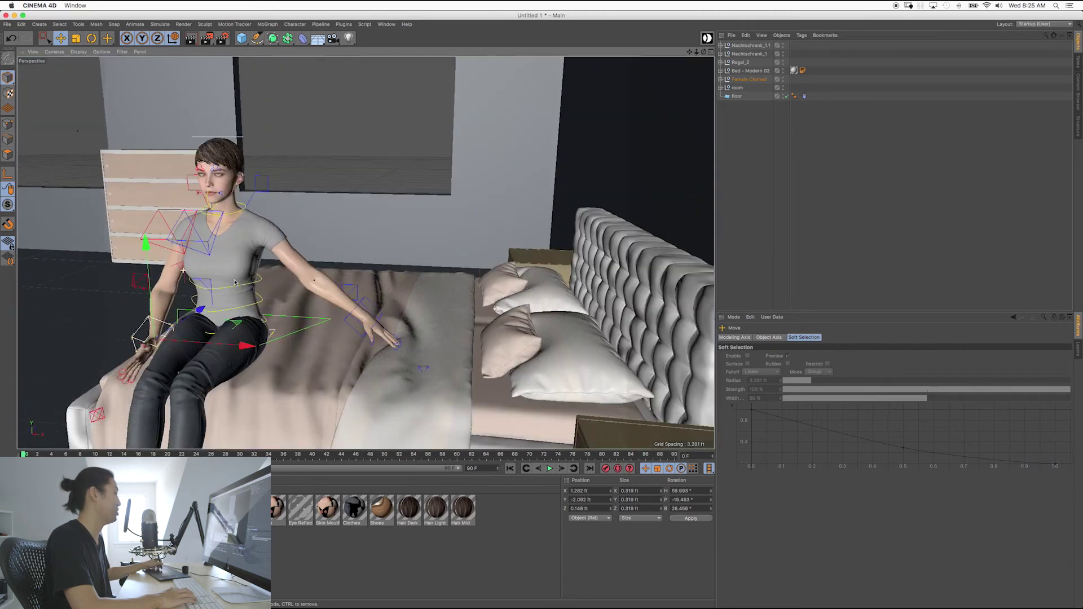
{"action": "left_click", "coordinate": [364, 308]}
{"action": "left_click_drag", "start_coordinate": [364, 307], "coordinate": [323, 318], "text": "alt"}
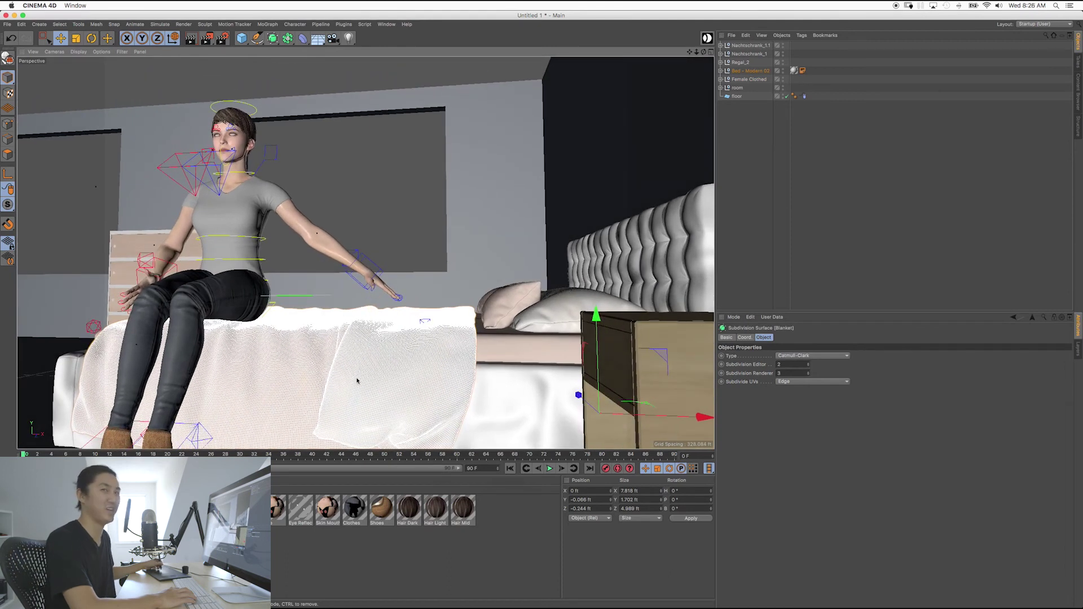
{"action": "key", "text": "super+z"}
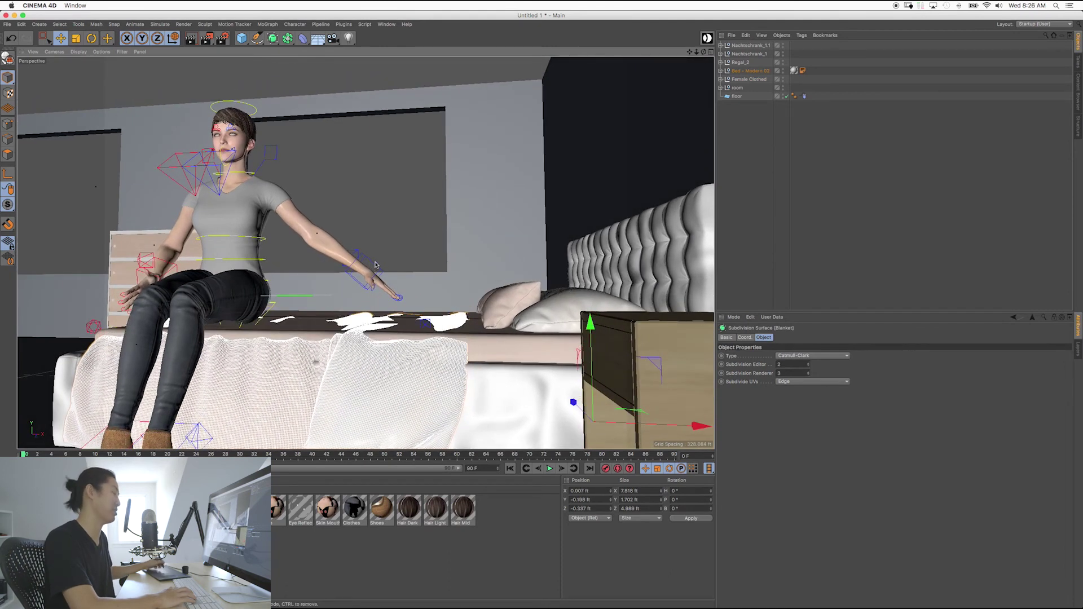
{"action": "key", "text": "super+y"}
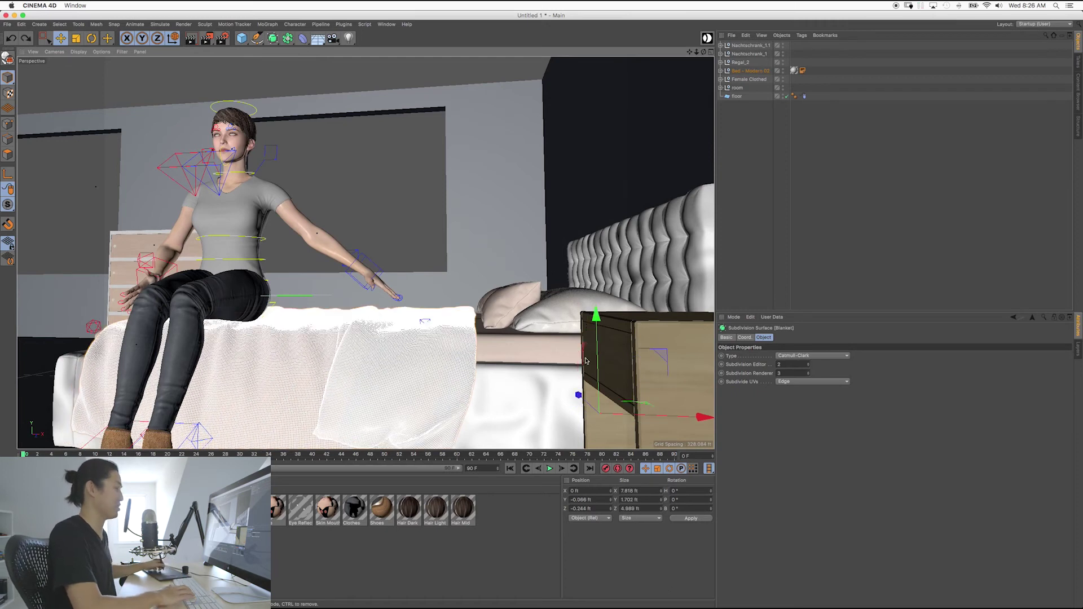
Step: Select the figure's left arm IK controller and bring it beside the hip, at about X -2.3 ft, Y -2.3 ft and Z 0.1 ft
{"action": "key", "text": "0"}
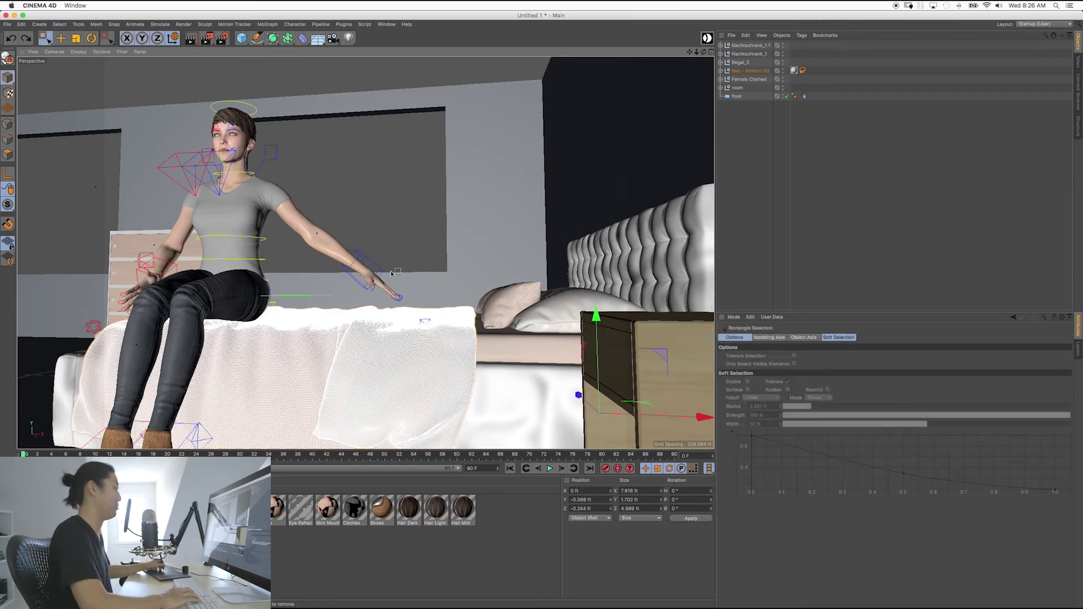
{"action": "left_click", "coordinate": [369, 265]}
{"action": "mouse_move", "coordinate": [370, 265]}
{"action": "left_mouse_down", "text": "alt"}
{"action": "mouse_move", "coordinate": [505, 236]}
{"action": "mouse_move", "coordinate": [363, 264]}
{"action": "left_mouse_up", "text": "alt"}
{"action": "left_click_drag", "start_coordinate": [336, 318], "coordinate": [278, 379], "text": "alt"}
{"action": "right_click_drag", "start_coordinate": [365, 252], "coordinate": [457, 250], "text": "alt"}
{"action": "key", "text": "h"}
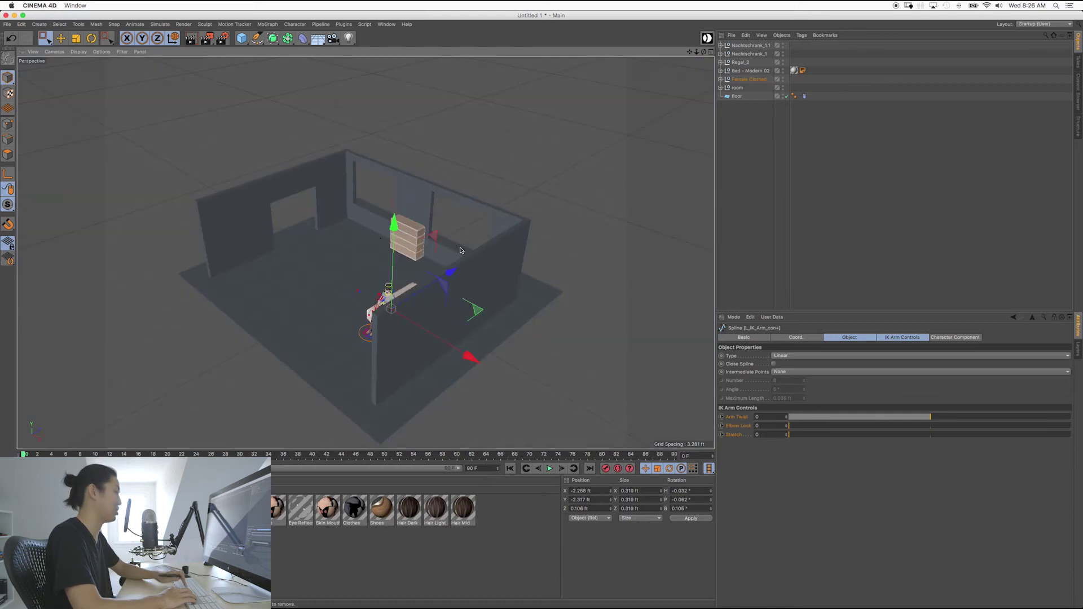
{"action": "middle_click_drag", "start_coordinate": [412, 360], "coordinate": [392, 354], "text": "alt"}
{"action": "left_click_drag", "start_coordinate": [343, 310], "coordinate": [384, 291], "text": "alt"}
{"action": "right_click_drag", "start_coordinate": [359, 301], "coordinate": [456, 291], "text": "alt"}
{"action": "scroll", "coordinate": [456, 290], "scroll_direction": "up", "scroll_amount": 8}
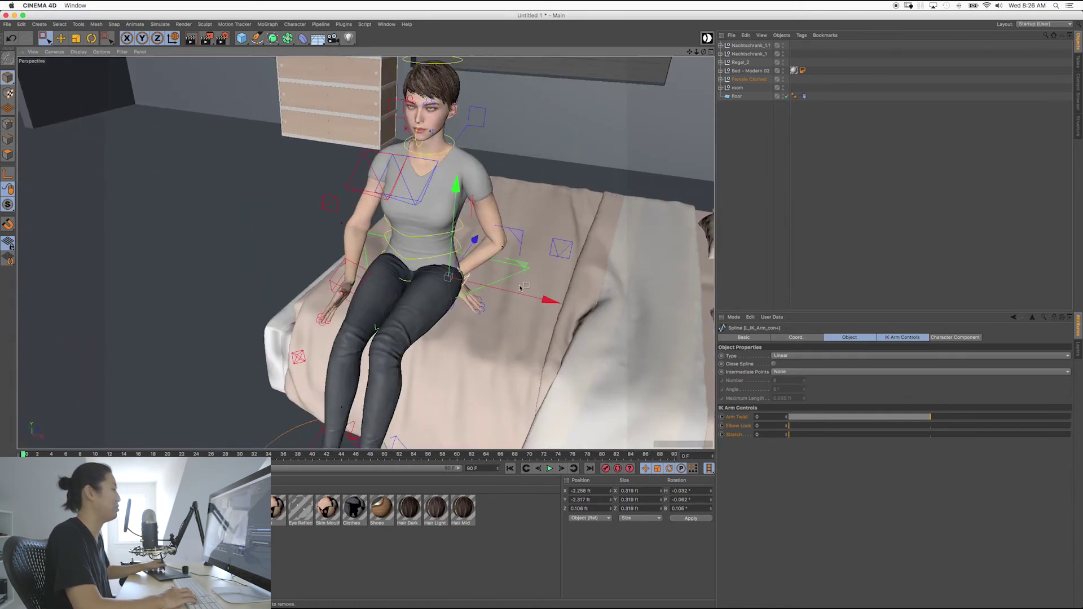
{"action": "scroll", "coordinate": [417, 300], "scroll_direction": "up", "scroll_amount": 1}
Step: Move the left arm controller over the thigh to about X -1.9 ft, Y -2.1 ft, and rotate its heading to about -73°
{"action": "left_click_drag", "start_coordinate": [409, 315], "coordinate": [382, 276], "text": "alt"}
{"action": "left_click_drag", "start_coordinate": [387, 233], "coordinate": [397, 206]}
{"action": "key", "text": "r"}
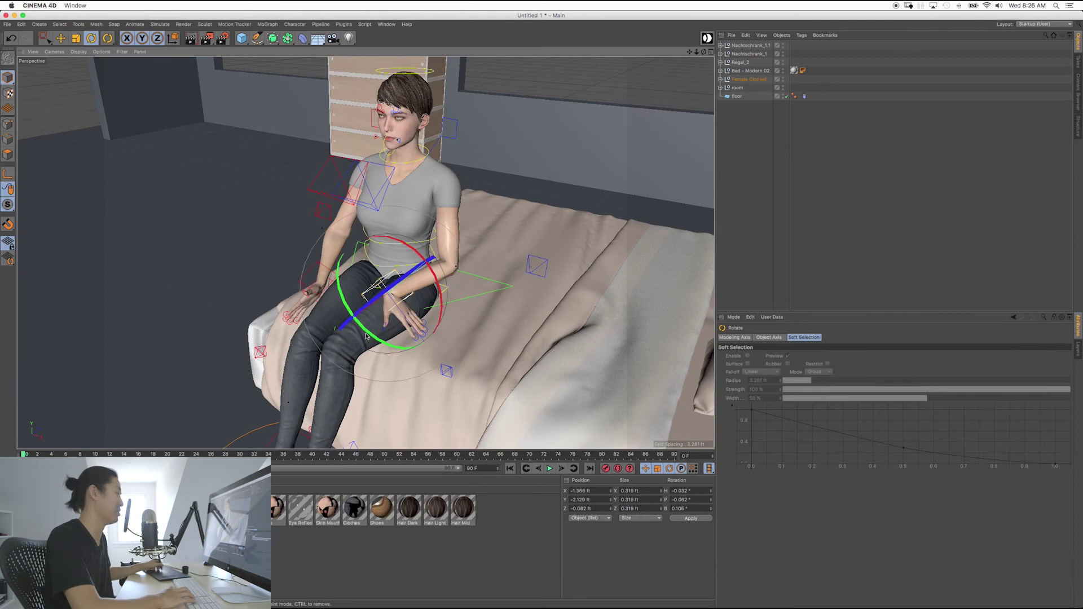
{"action": "left_click_drag", "start_coordinate": [301, 286], "coordinate": [273, 229]}
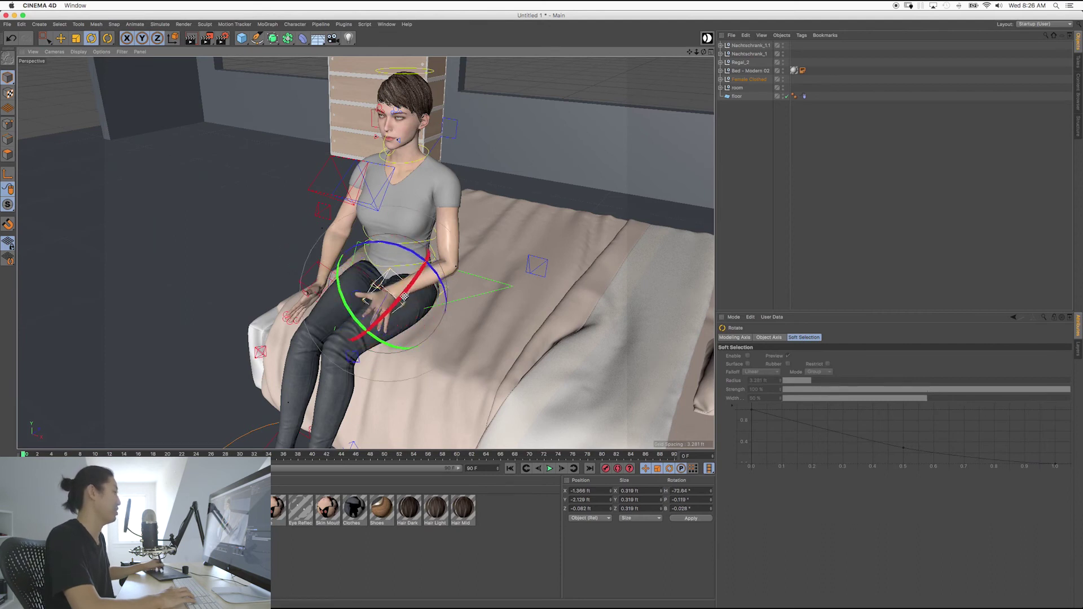
Step: Rotate the left arm controller to about H -77°, P -23° and B 15° so the hand rests over the thigh, and deselect it
{"action": "left_click_drag", "start_coordinate": [406, 321], "coordinate": [400, 288]}
{"action": "left_click_drag", "start_coordinate": [351, 337], "coordinate": [356, 328]}
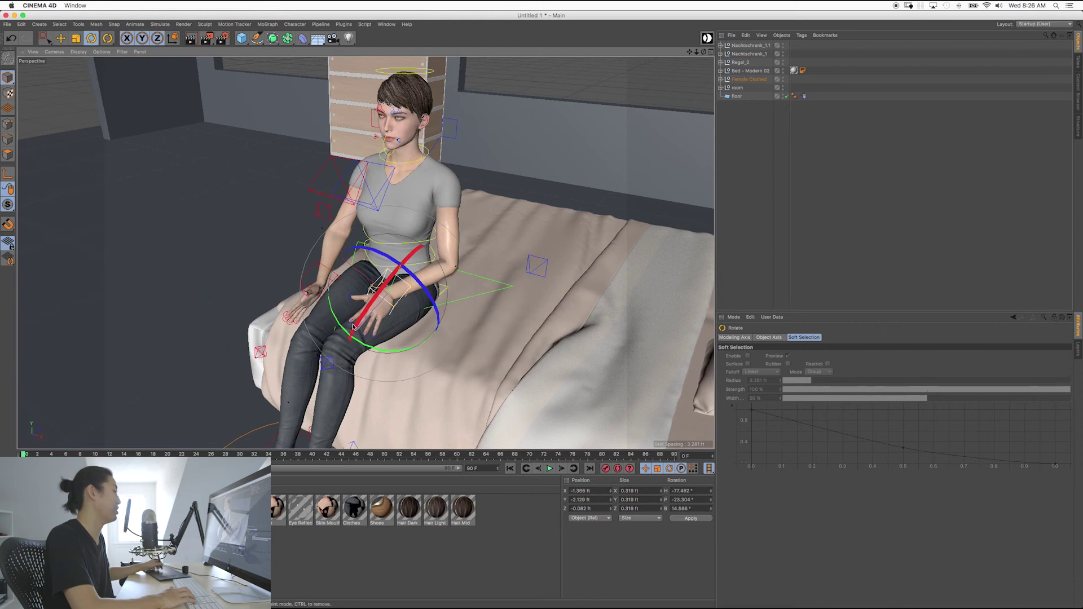
{"action": "left_click_drag", "start_coordinate": [380, 234], "coordinate": [439, 168], "text": "alt"}
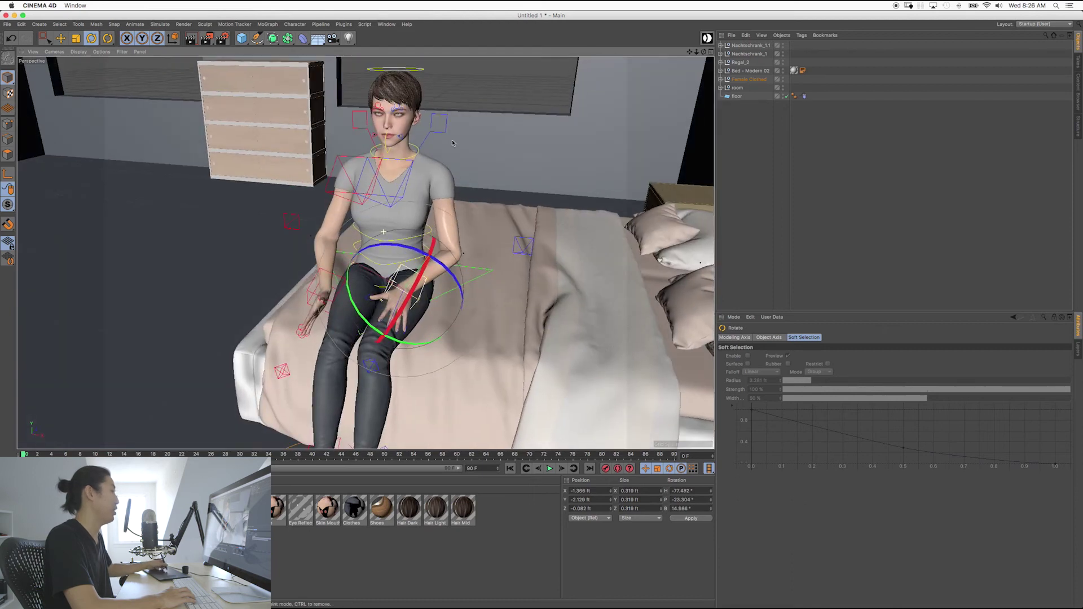
{"action": "left_click", "coordinate": [465, 92]}
Step: Select both eye controllers in front of the figure and lower them to about Y 3.5 ft
{"action": "left_click_drag", "start_coordinate": [377, 224], "coordinate": [366, 288], "text": "alt"}
{"action": "right_click_drag", "start_coordinate": [366, 288], "coordinate": [292, 283], "text": "alt"}
{"action": "middle_click_drag", "start_coordinate": [345, 280], "coordinate": [300, 324], "text": "alt"}
{"action": "middle_click_drag", "start_coordinate": [398, 250], "coordinate": [426, 250], "text": "alt"}
{"action": "left_click_drag", "start_coordinate": [426, 250], "coordinate": [543, 197], "text": "alt"}
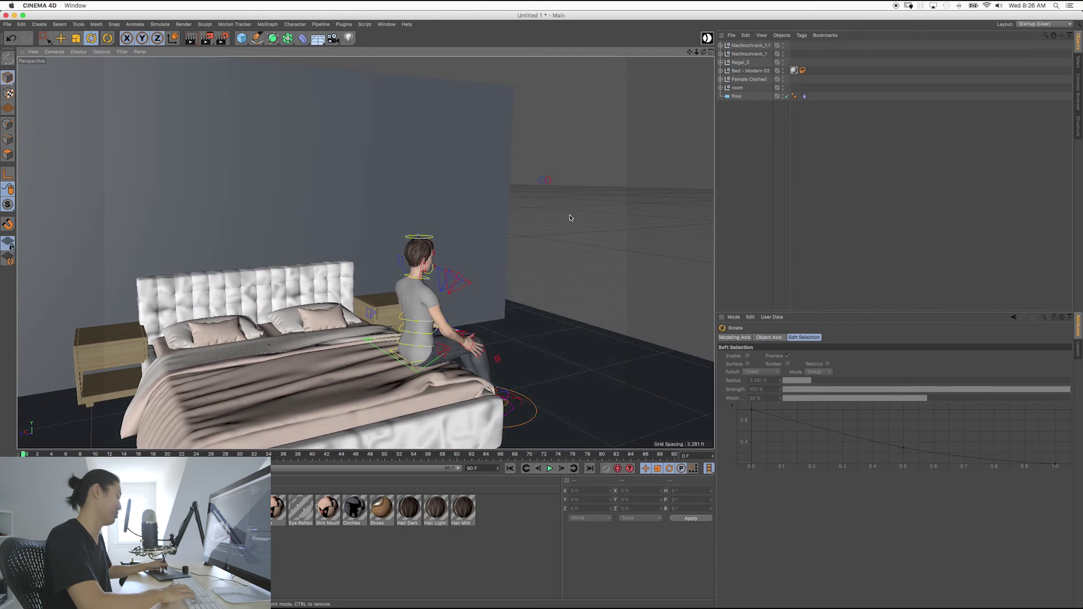
{"action": "key", "text": "0"}
{"action": "left_click_drag", "start_coordinate": [529, 159], "coordinate": [568, 191]}
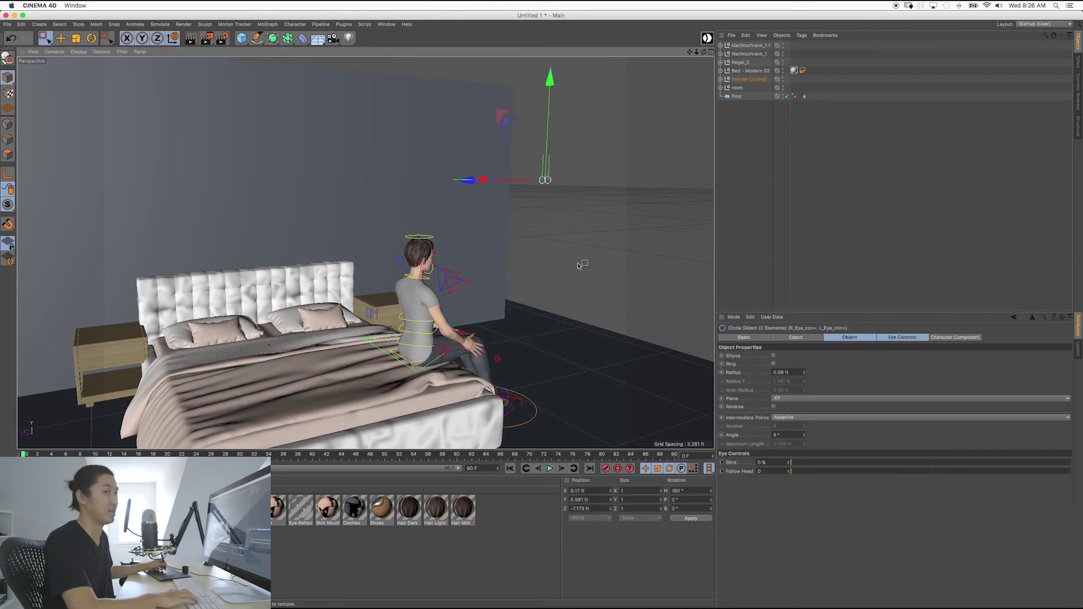
{"action": "left_click_drag", "start_coordinate": [549, 112], "coordinate": [537, 167]}
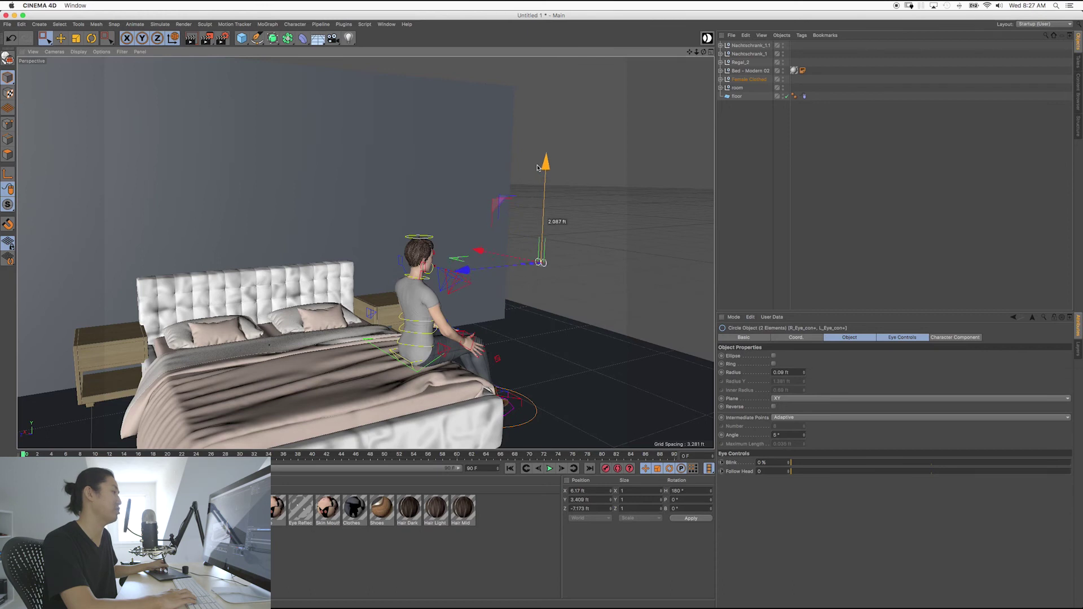
Step: Bring both eye controllers closer to the figure and up to about Y 3.8 ft and Z -6.3 ft to level the gaze
{"action": "left_click_drag", "start_coordinate": [476, 303], "coordinate": [404, 302], "text": "alt"}
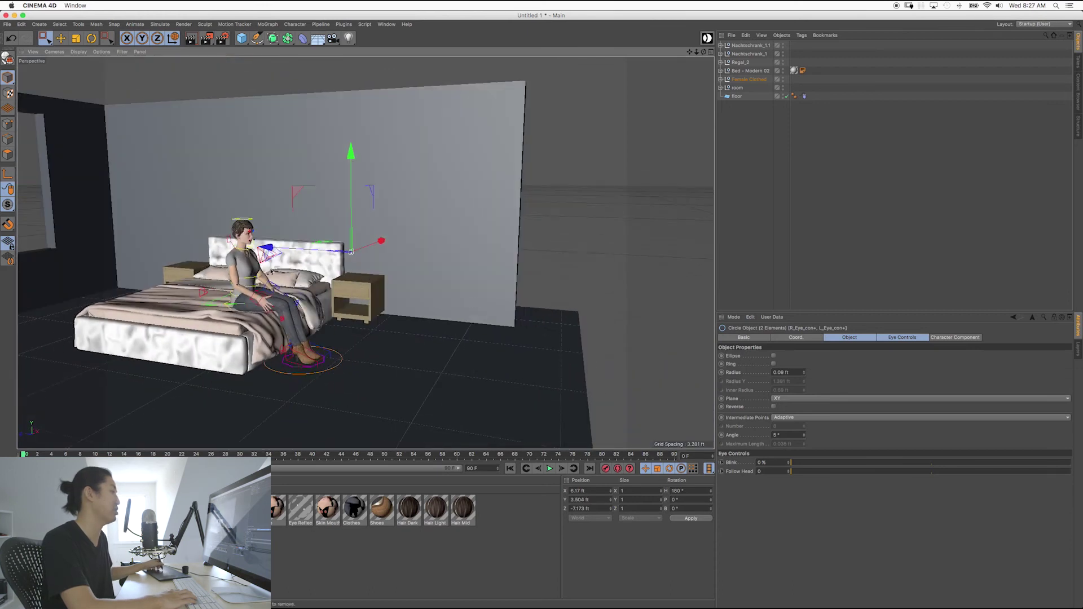
{"action": "middle_click_drag", "start_coordinate": [263, 265], "coordinate": [317, 295], "text": "alt"}
{"action": "left_click_drag", "start_coordinate": [316, 295], "coordinate": [282, 285], "text": "alt"}
{"action": "right_click_drag", "start_coordinate": [305, 287], "coordinate": [430, 292], "text": "alt"}
{"action": "left_click_drag", "start_coordinate": [428, 305], "coordinate": [388, 262], "text": "alt"}
{"action": "left_click_drag", "start_coordinate": [443, 198], "coordinate": [443, 189]}
{"action": "left_click_drag", "start_coordinate": [369, 313], "coordinate": [409, 324], "text": "alt"}
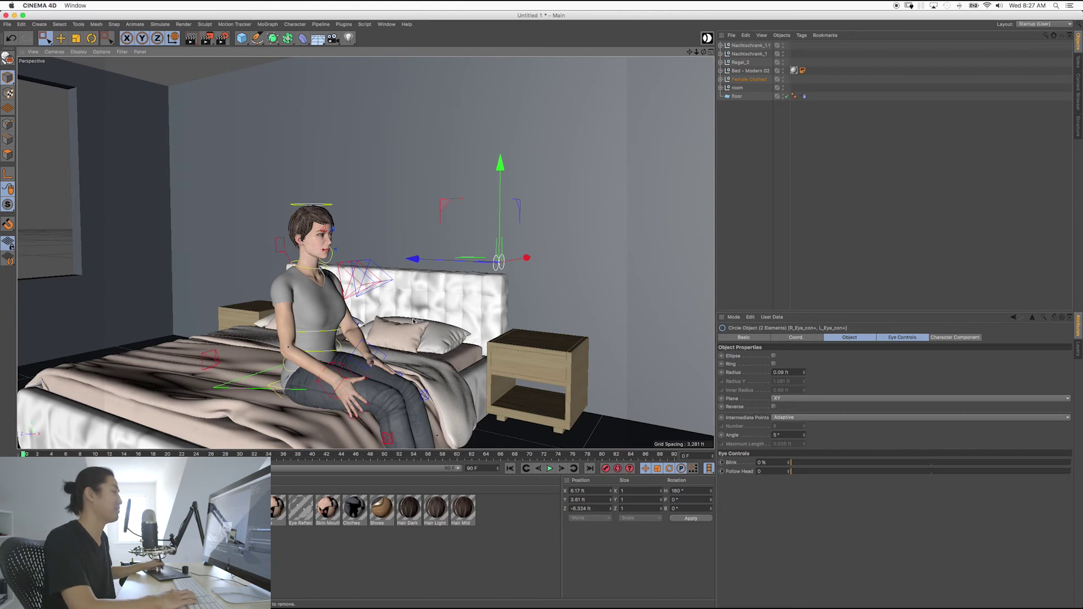
{"action": "left_click_drag", "start_coordinate": [500, 171], "coordinate": [498, 158]}
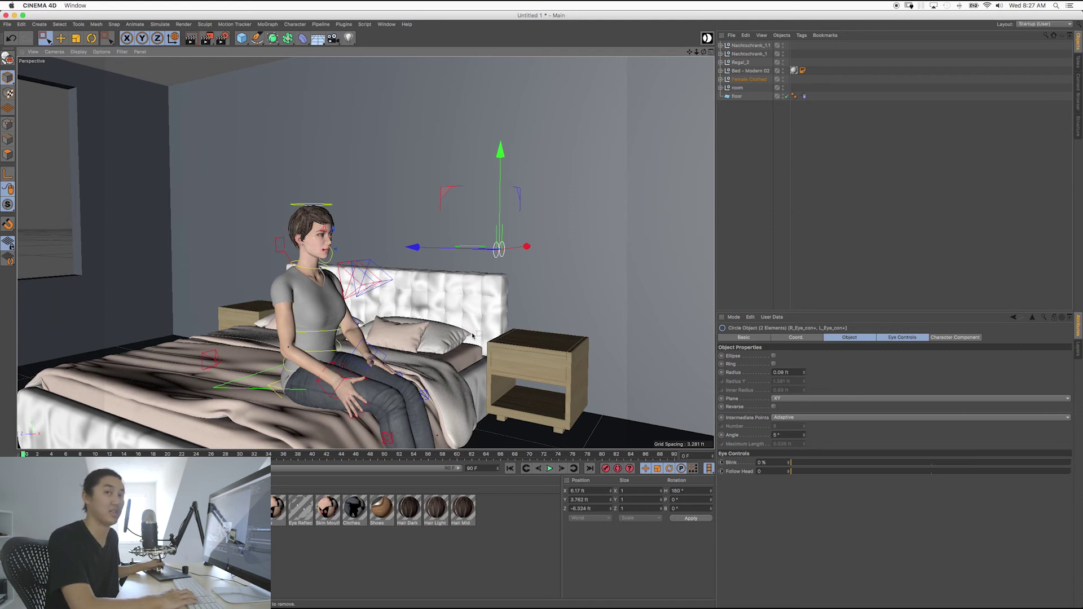
Step: Examine the seated figure's pose and the furnished bedroom from several angles, from close up to an overview of the whole room
{"action": "mouse_move", "coordinate": [442, 304]}
{"action": "middle_mouse_down", "text": "alt"}
{"action": "mouse_move", "coordinate": [486, 278]}
{"action": "mouse_move", "coordinate": [441, 294]}
{"action": "middle_mouse_up", "text": "alt"}
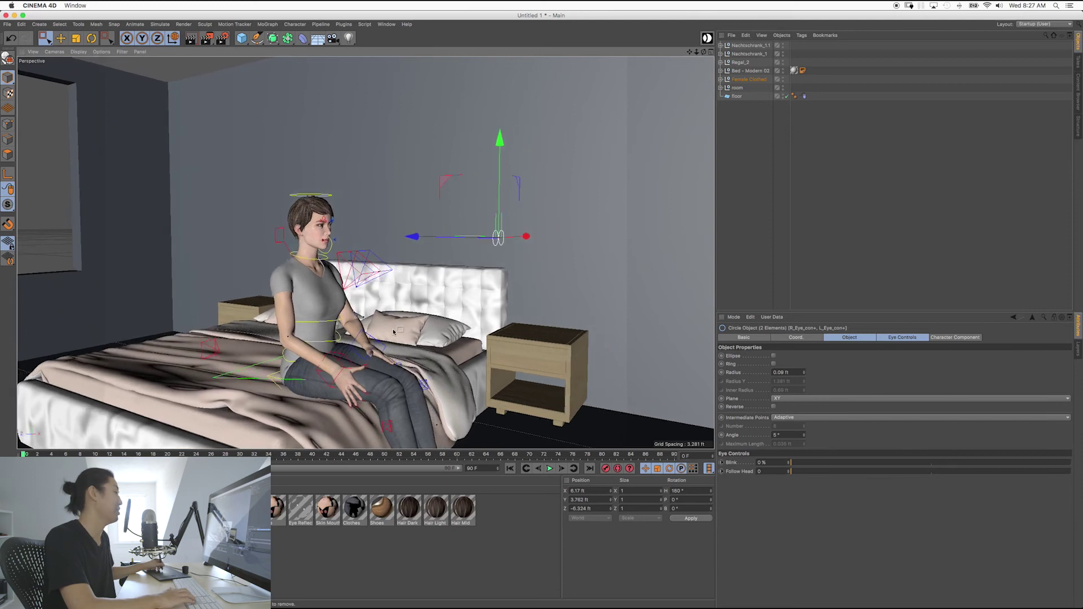
{"action": "left_click_drag", "start_coordinate": [390, 336], "coordinate": [311, 336], "text": "alt"}
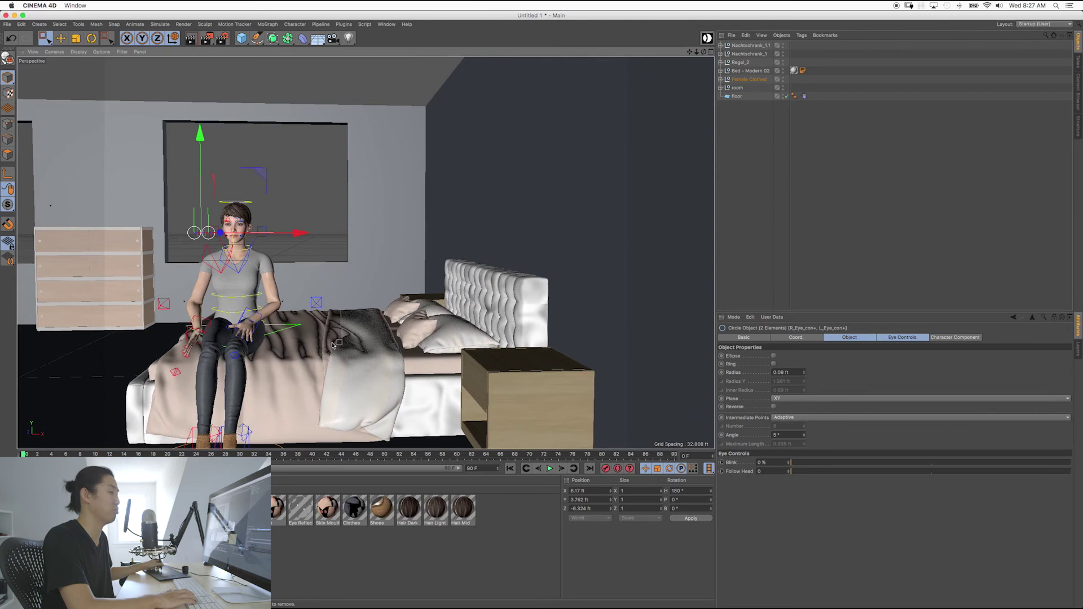
{"action": "left_click_drag", "start_coordinate": [236, 345], "coordinate": [309, 320], "text": "alt"}
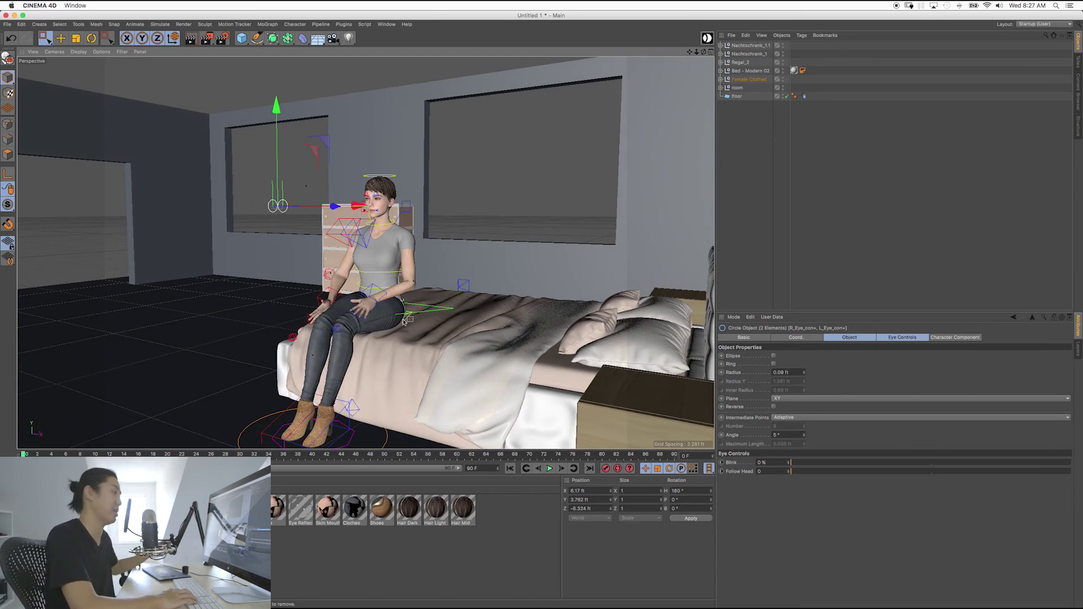
{"action": "middle_click", "coordinate": [370, 321]}
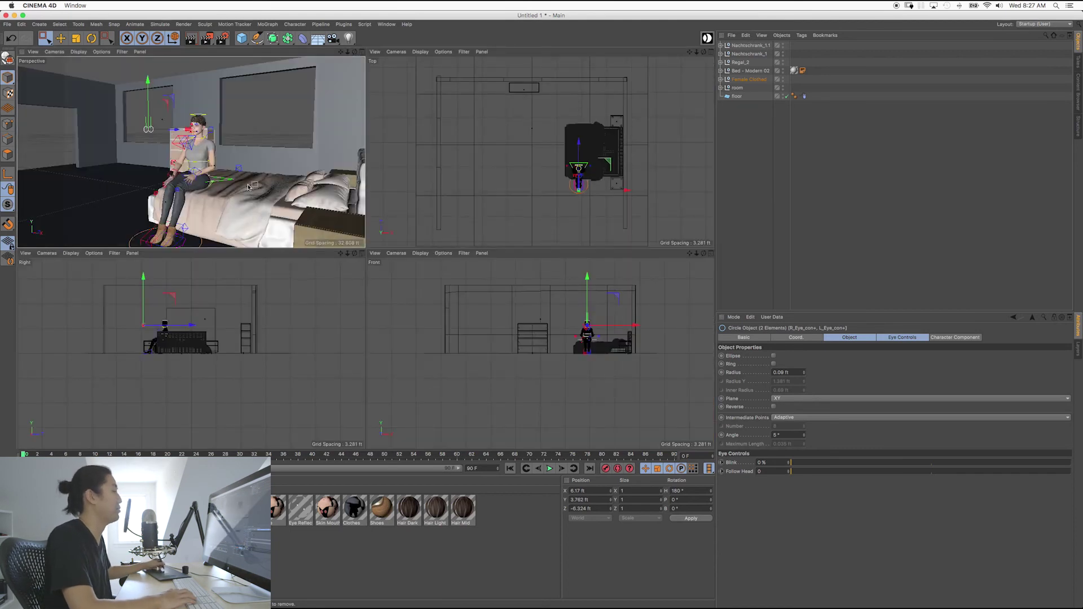
{"action": "middle_click", "coordinate": [250, 187]}
{"action": "left_click_drag", "start_coordinate": [393, 339], "coordinate": [456, 342], "text": "alt"}
{"action": "right_click_drag", "start_coordinate": [463, 331], "coordinate": [335, 310], "text": "alt"}
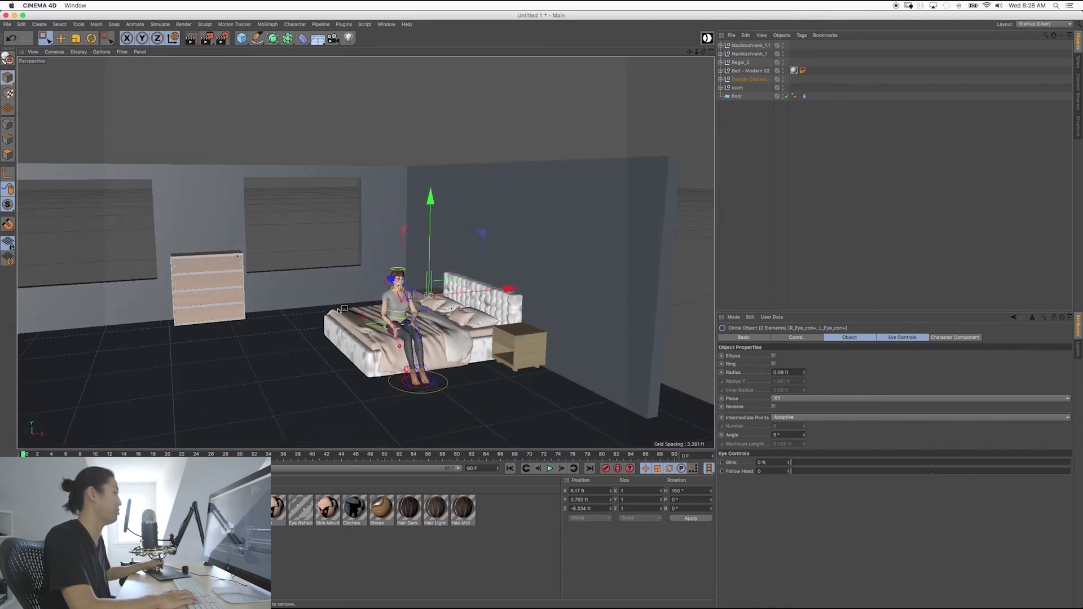
{"action": "middle_click_drag", "start_coordinate": [418, 317], "coordinate": [388, 283], "text": "alt"}
{"action": "right_click_drag", "start_coordinate": [377, 304], "coordinate": [398, 308], "text": "alt"}
{"action": "mouse_move", "coordinate": [398, 308]}
{"action": "left_mouse_down", "text": "alt"}
{"action": "mouse_move", "coordinate": [412, 308]}
{"action": "mouse_move", "coordinate": [307, 299]}
{"action": "mouse_move", "coordinate": [378, 305]}
{"action": "left_mouse_up", "text": "alt"}
{"action": "right_click_drag", "start_coordinate": [310, 292], "coordinate": [291, 284], "text": "alt"}
{"action": "left_click_drag", "start_coordinate": [291, 285], "coordinate": [382, 298], "text": "alt"}
{"action": "scroll", "coordinate": [381, 298], "scroll_direction": "up", "scroll_amount": 2}
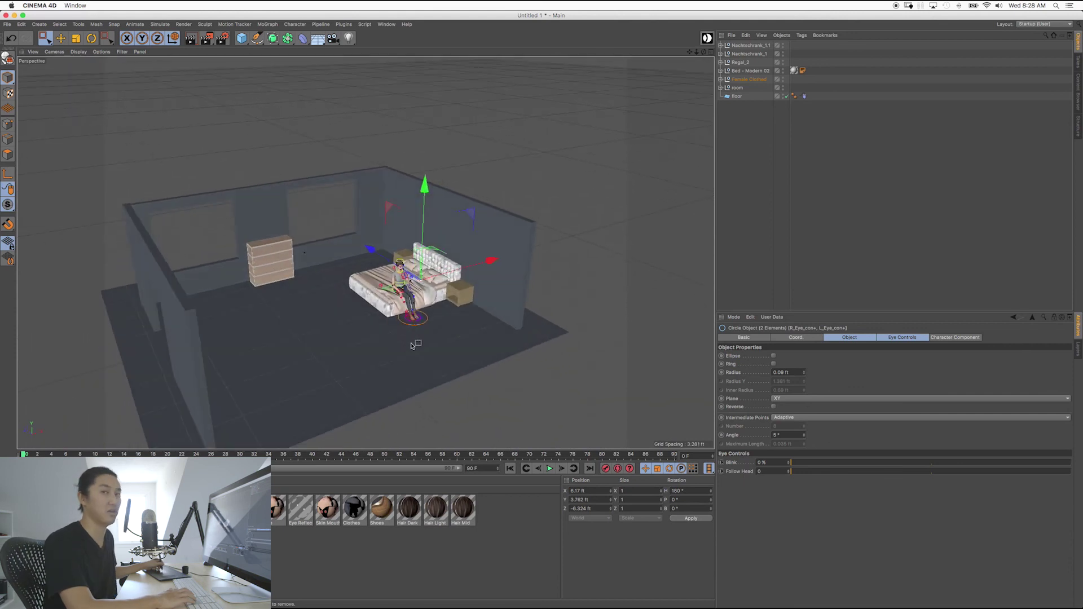